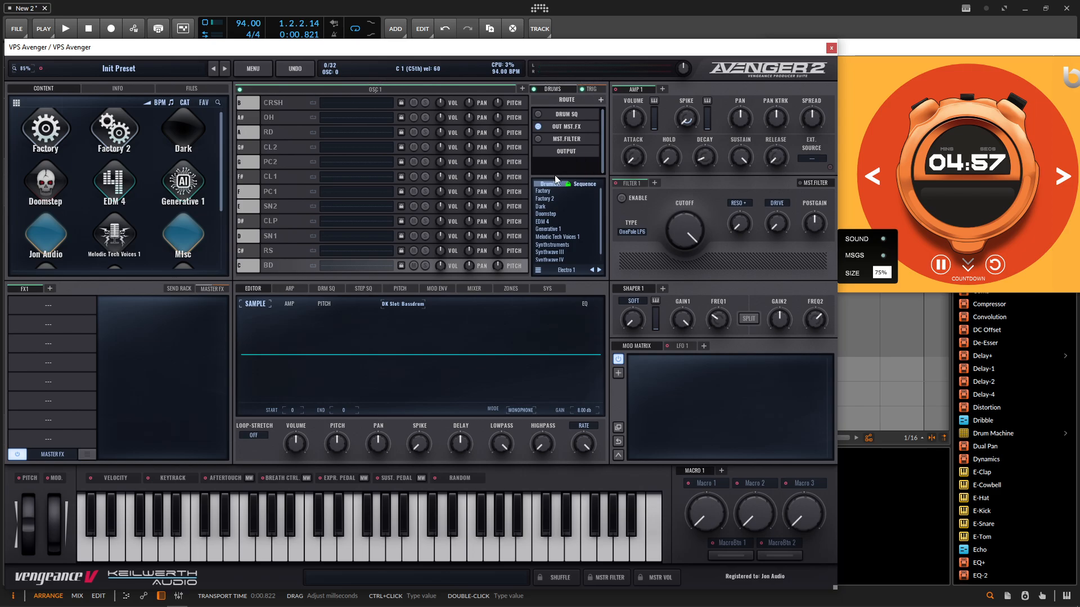
Step: Load the Bytes 3 drum kit into the drum section
{"action": "double_click", "coordinate": [565, 253]}
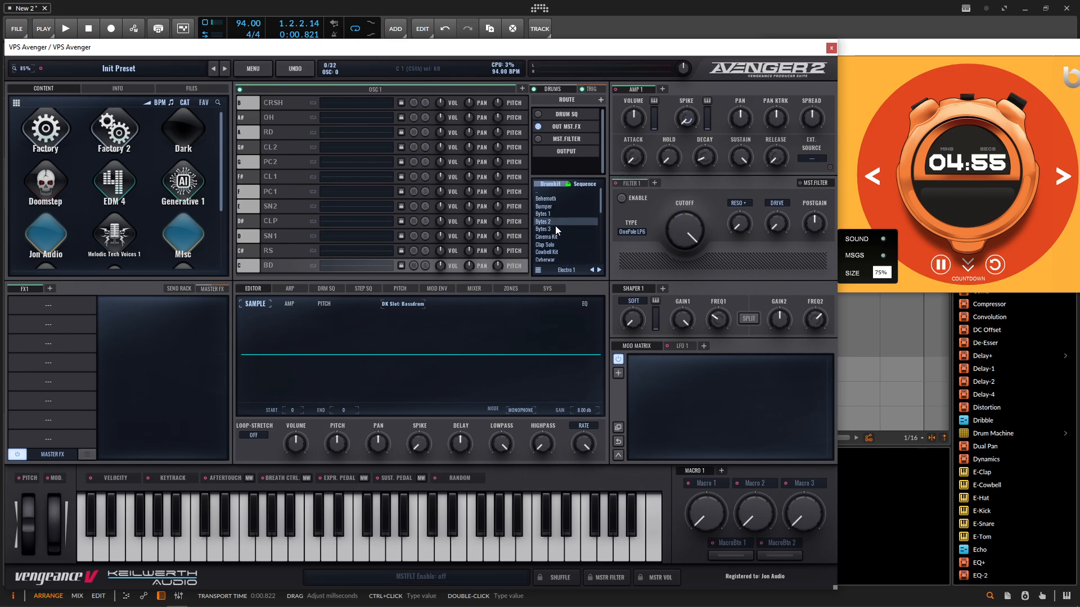
{"action": "left_click", "coordinate": [555, 229]}
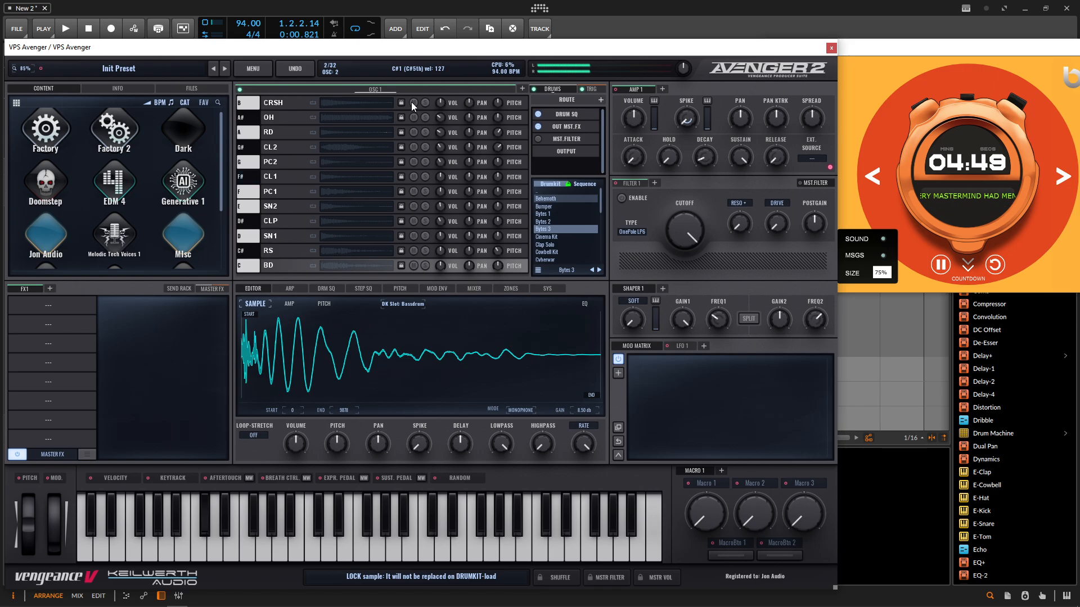
Step: Set oscillator 1's V-Saw to 6 voices, raise its mix and set the detune to about 43%
{"action": "left_click", "coordinate": [391, 88]}
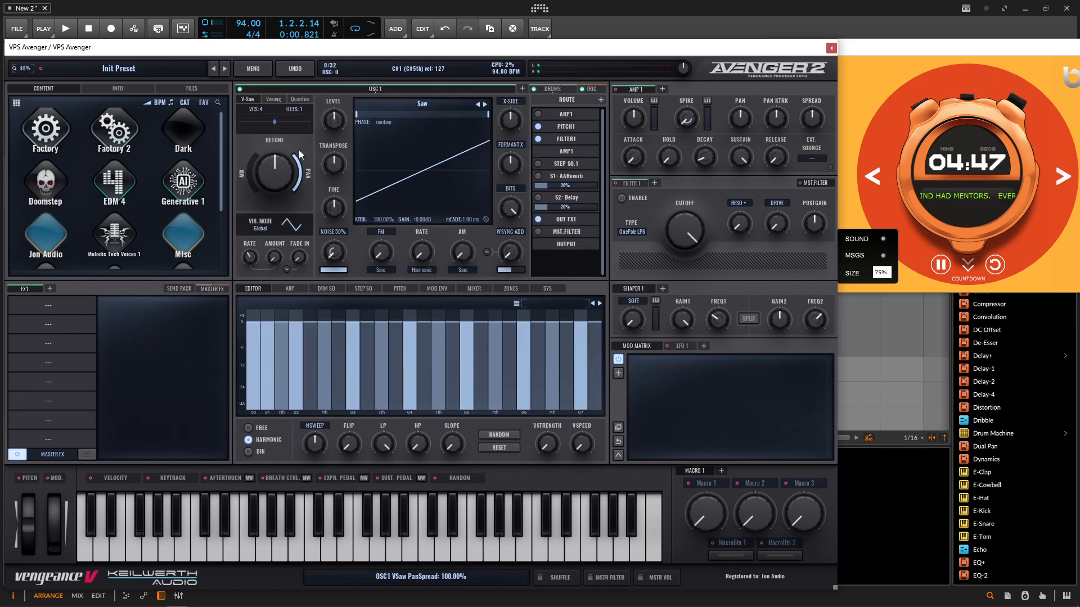
{"action": "left_click_drag", "start_coordinate": [252, 185], "coordinate": [261, 102]}
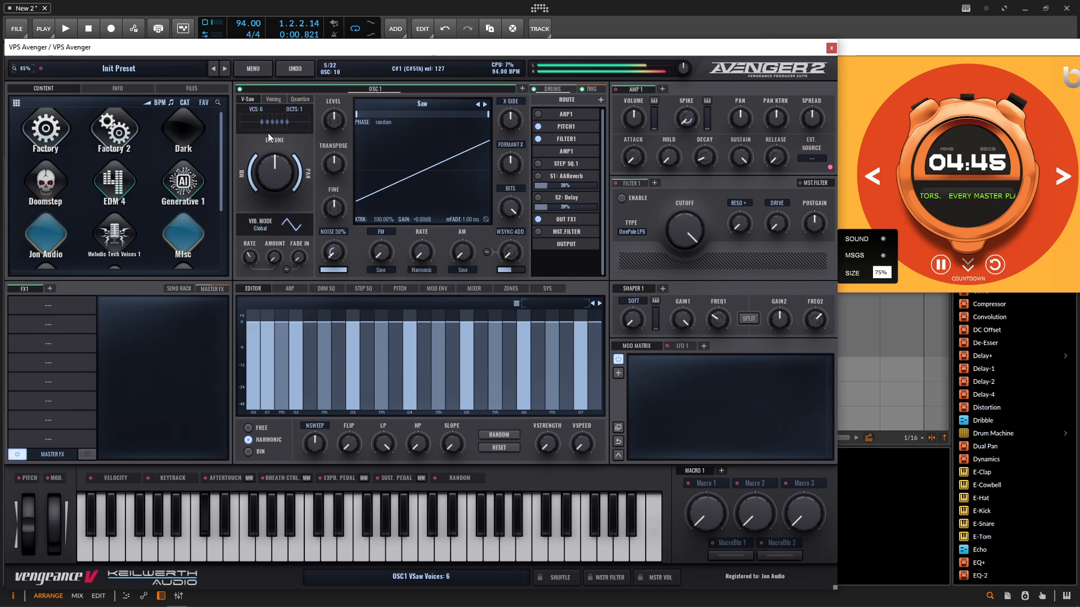
{"action": "mouse_move", "coordinate": [296, 162]}
{"action": "left_mouse_down"}
{"action": "mouse_move", "coordinate": [297, 180]}
{"action": "mouse_move", "coordinate": [279, 174]}
{"action": "left_mouse_up"}
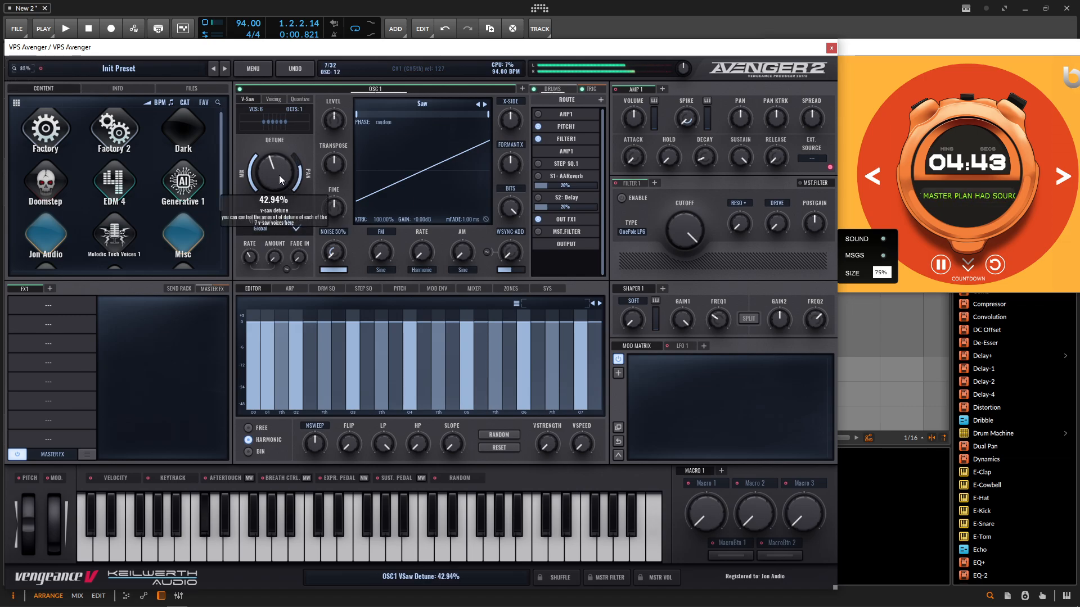
Step: Set Filter 1 to the ANA LP24 type, lower its cutoff and slightly raise its envelope amount
{"action": "left_click", "coordinate": [628, 186]}
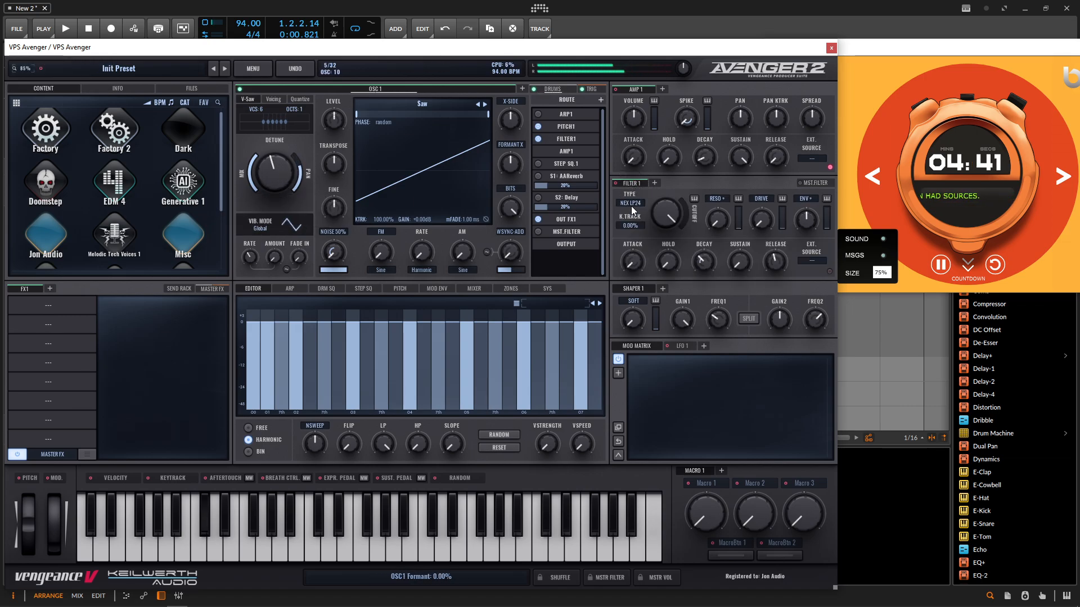
{"action": "scroll", "coordinate": [631, 202], "scroll_direction": "down", "scroll_amount": 1}
{"action": "left_click_drag", "start_coordinate": [664, 217], "coordinate": [669, 275]}
{"action": "left_click_drag", "start_coordinate": [800, 225], "coordinate": [797, 210]}
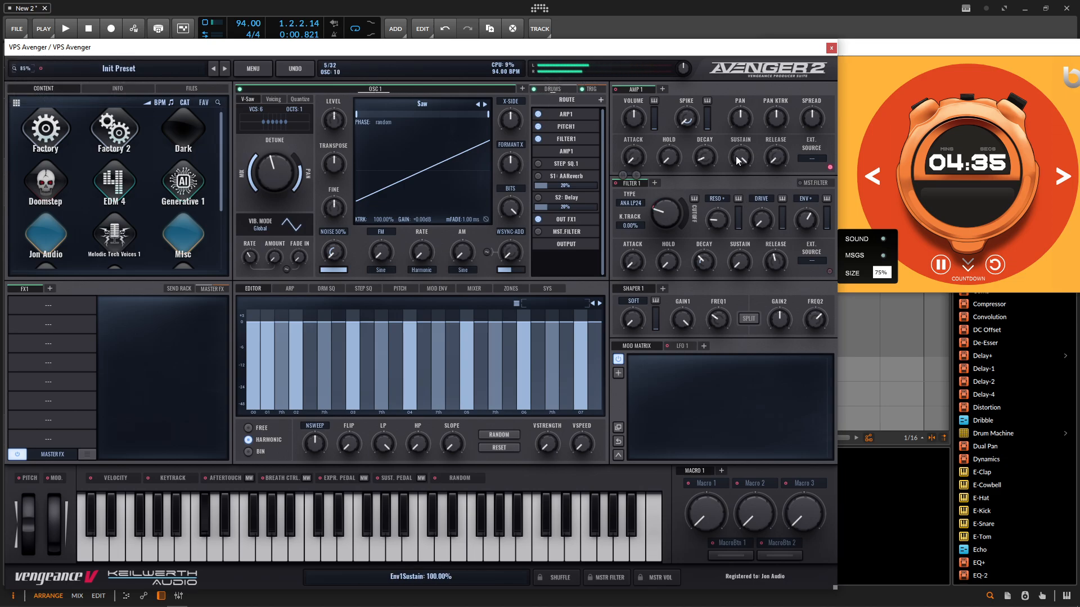
Step: Drop Amp 1's sustain to minimum with a decay of about 1850 ms, and raise Filter 1's envelope amount with the cutoff near 108 Hz
{"action": "left_click_drag", "start_coordinate": [736, 156], "coordinate": [735, 334]}
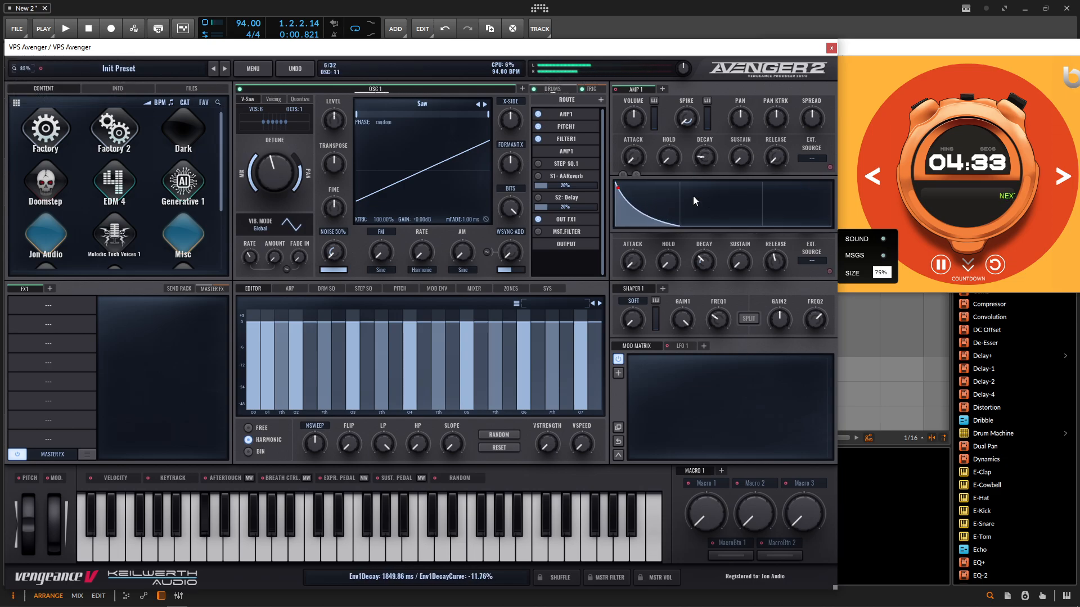
{"action": "left_click_drag", "start_coordinate": [793, 226], "coordinate": [805, 201]}
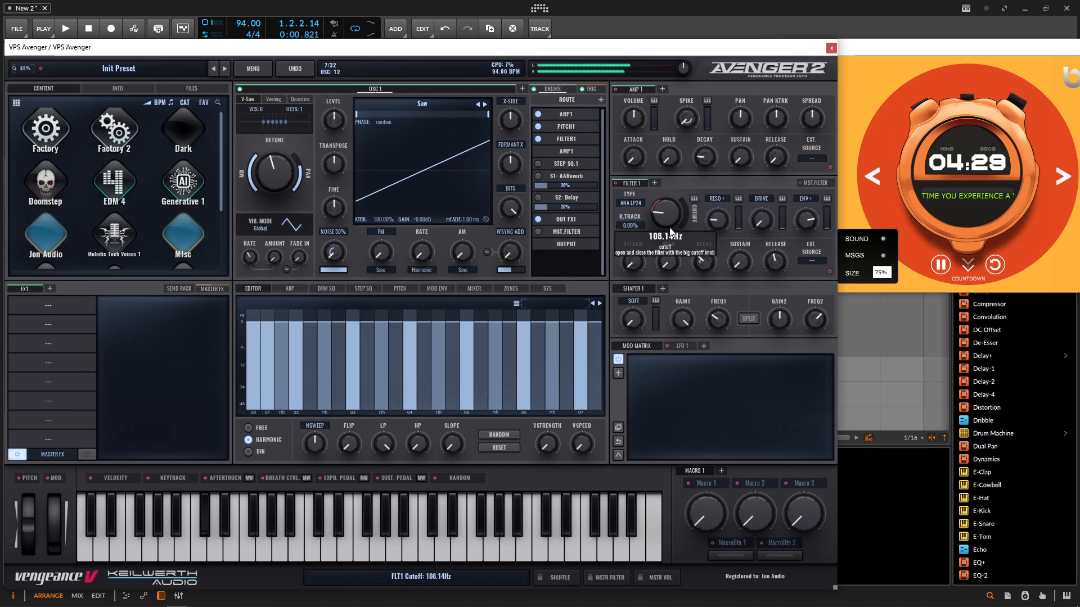
{"action": "left_click_drag", "start_coordinate": [806, 223], "coordinate": [806, 216]}
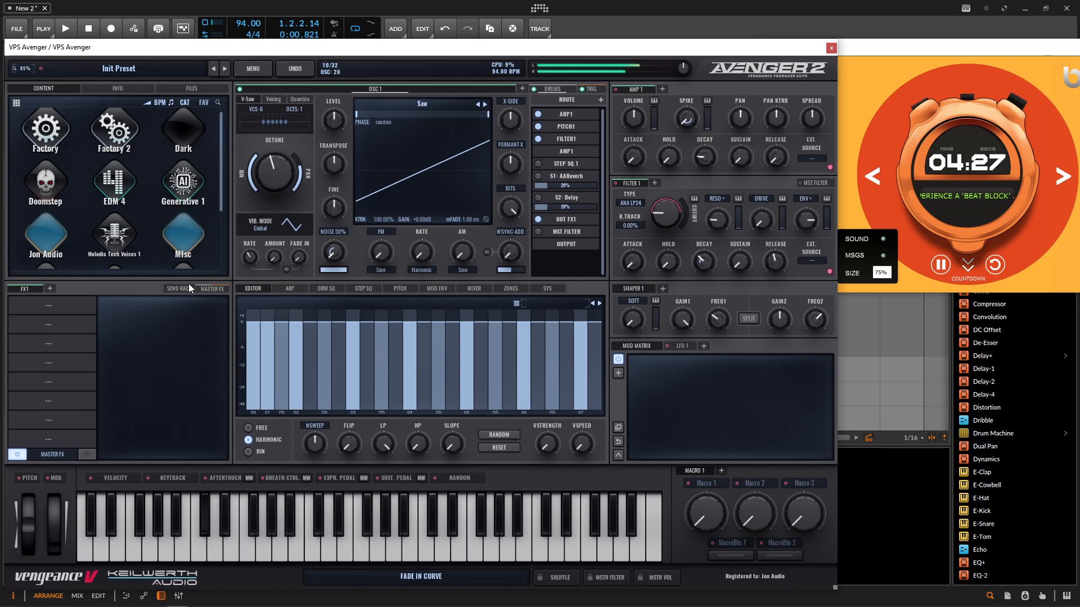
Step: Add an Equalizer to FX1 with band 1 boosted 9.0 at 64.9 Hz and band 2 at 161 Hz, gain 0.8 and width 32.50
{"action": "left_click", "coordinate": [49, 305]}
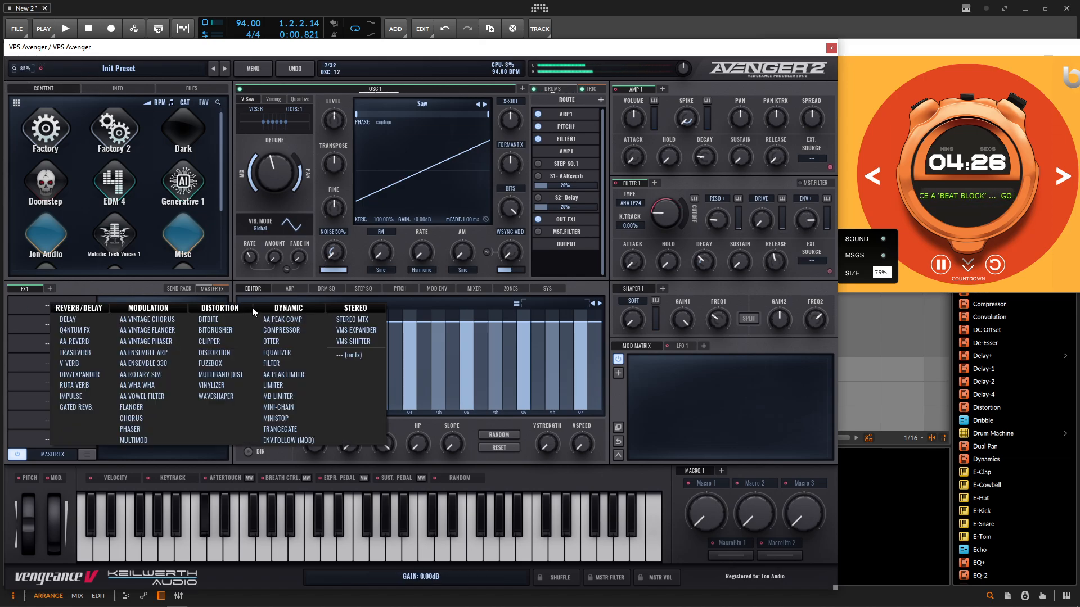
{"action": "left_click", "coordinate": [282, 354]}
{"action": "left_click", "coordinate": [162, 450]}
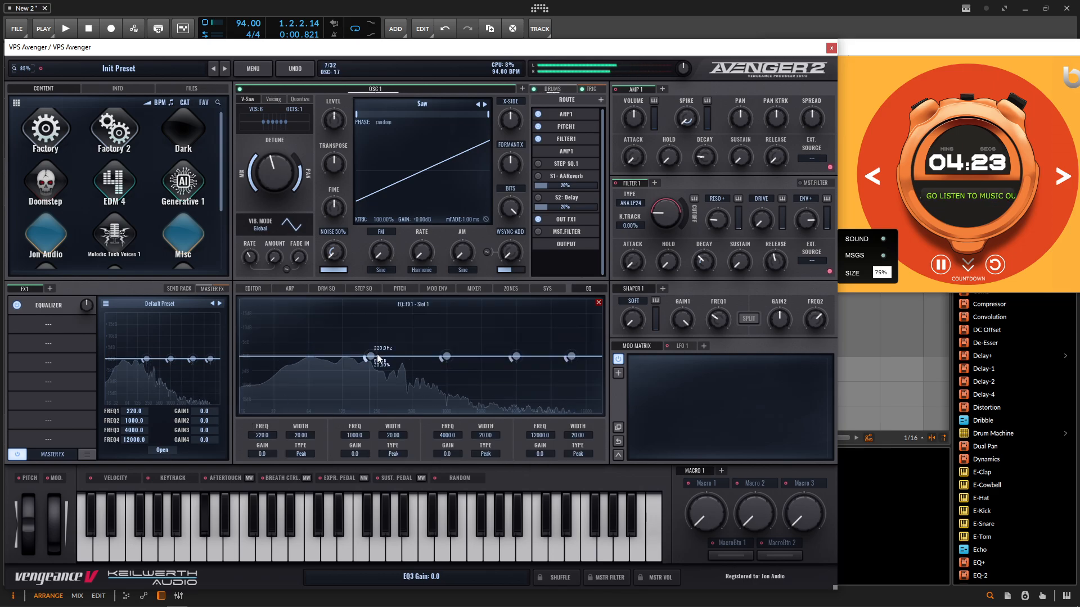
{"action": "left_click_drag", "start_coordinate": [371, 356], "coordinate": [309, 329]}
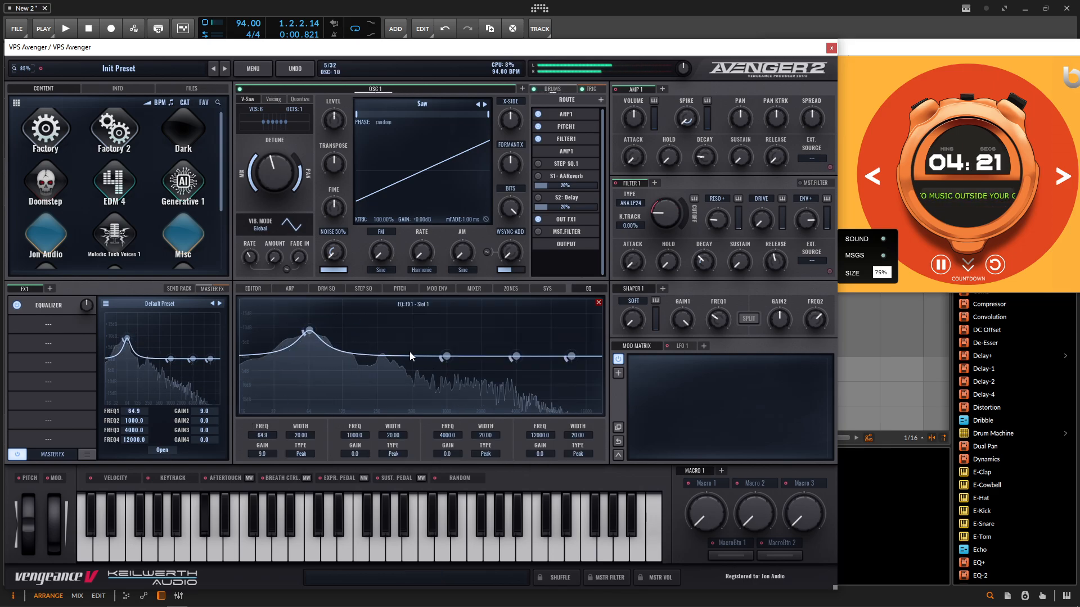
{"action": "scroll", "coordinate": [444, 357], "scroll_direction": "up", "scroll_amount": 6}
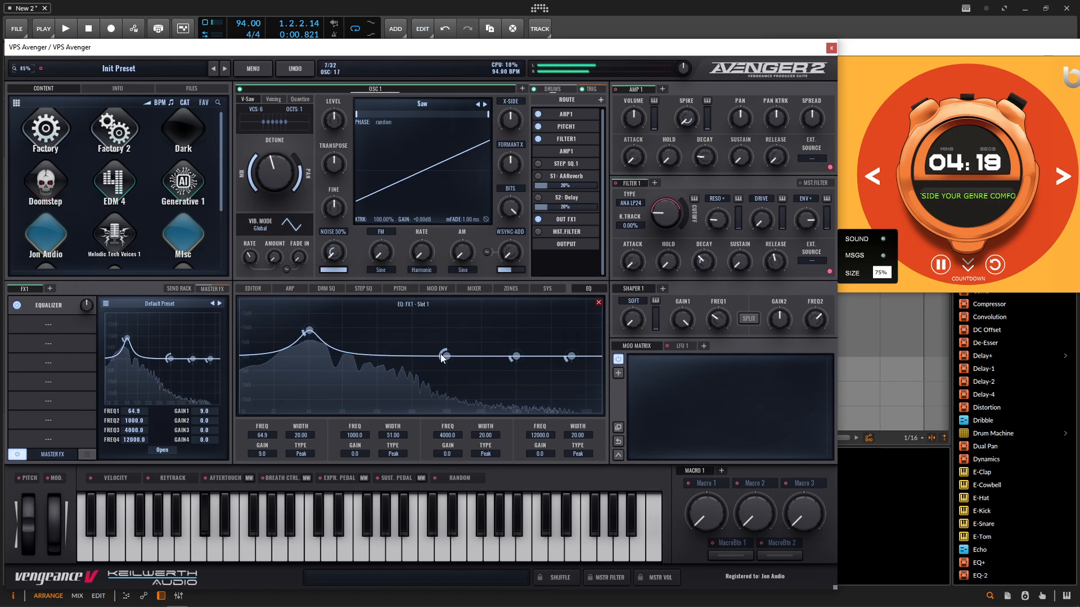
{"action": "left_click_drag", "start_coordinate": [443, 356], "coordinate": [354, 357]}
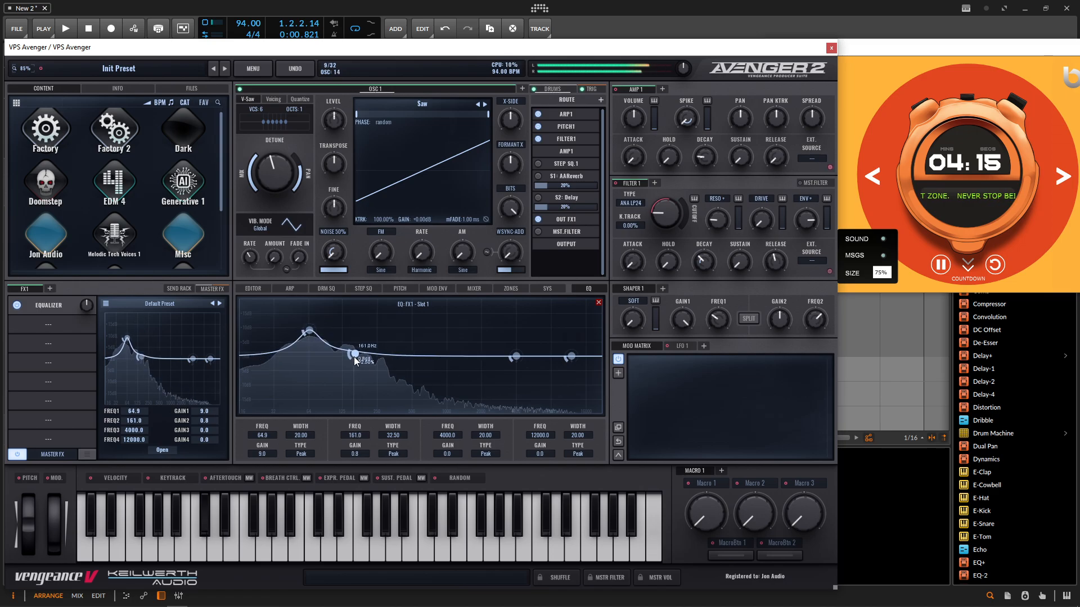
Step: Add a Compressor below the Equalizer in FX1, with a ratio of 1:7.91 and a threshold of about -12.4 dB
{"action": "left_click", "coordinate": [55, 324]}
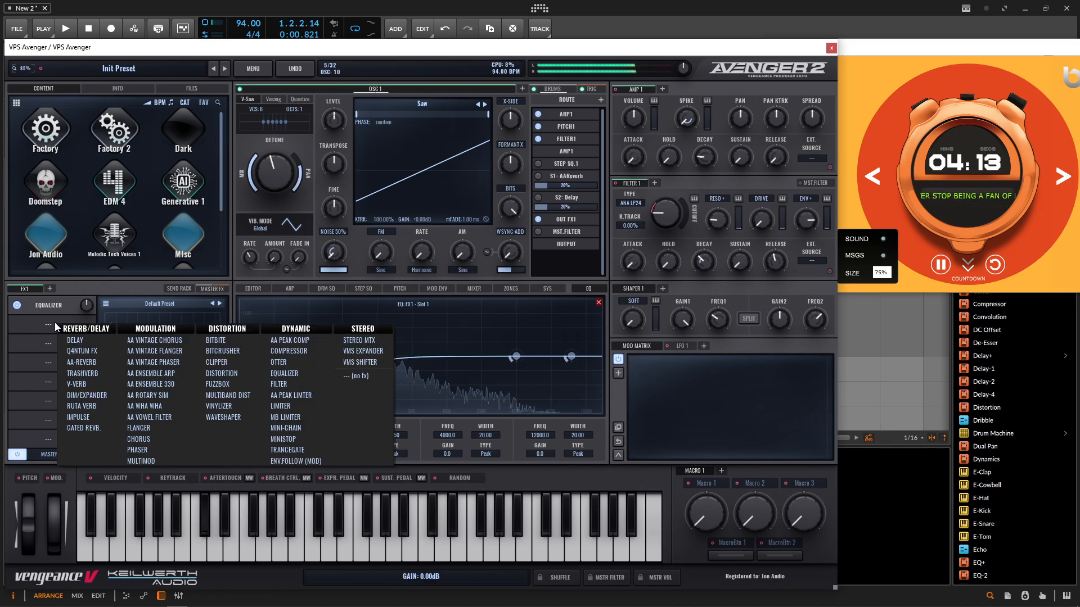
{"action": "left_click", "coordinate": [288, 351]}
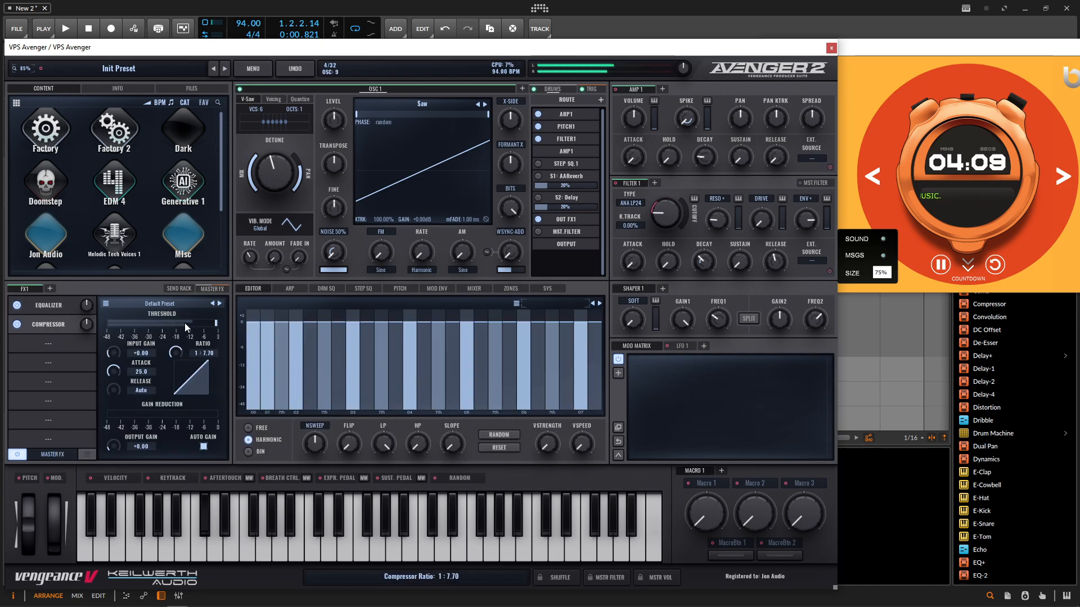
{"action": "left_click_drag", "start_coordinate": [187, 326], "coordinate": [190, 332]}
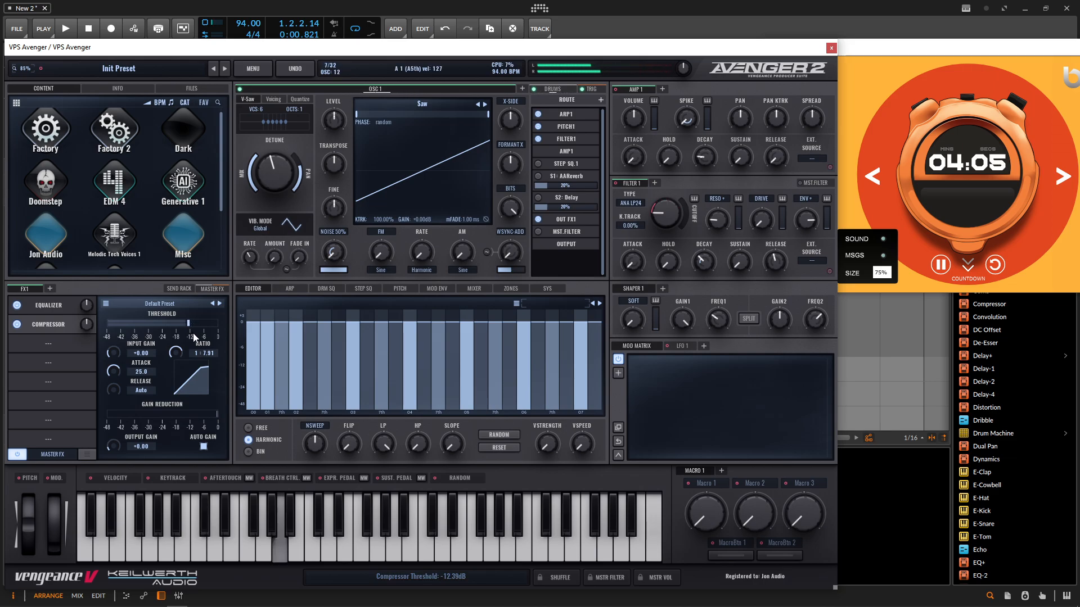
Step: Add a ping-pong Delay to FX1 with time 1/8D, its low end filtered out above about 1.5 kHz, and a mix of 40.59
{"action": "left_click", "coordinate": [46, 343]}
{"action": "left_click", "coordinate": [73, 359]}
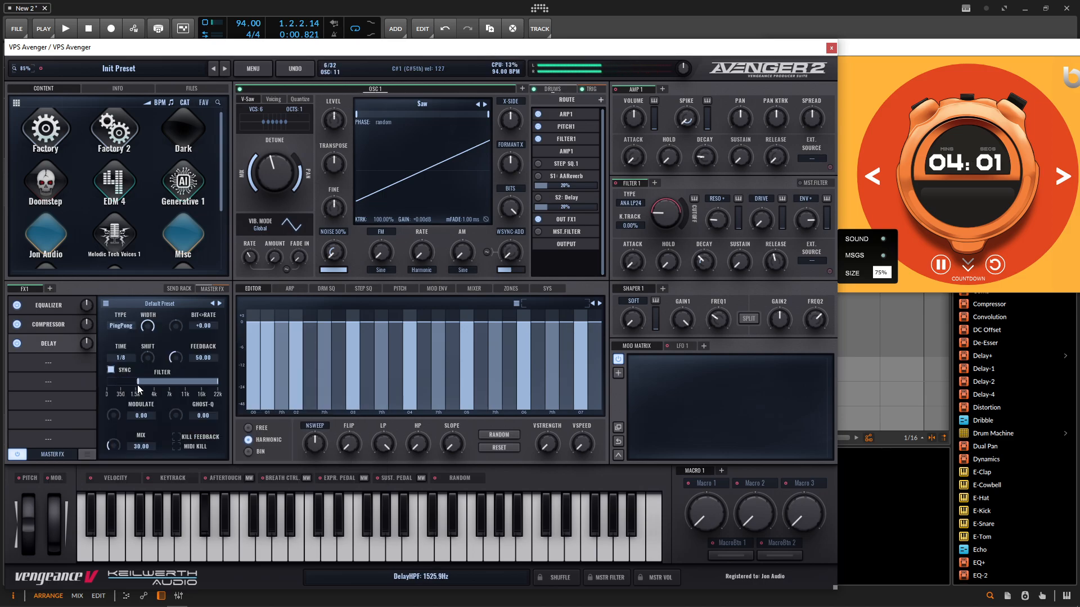
{"action": "left_click", "coordinate": [128, 357]}
{"action": "left_click", "coordinate": [171, 389]}
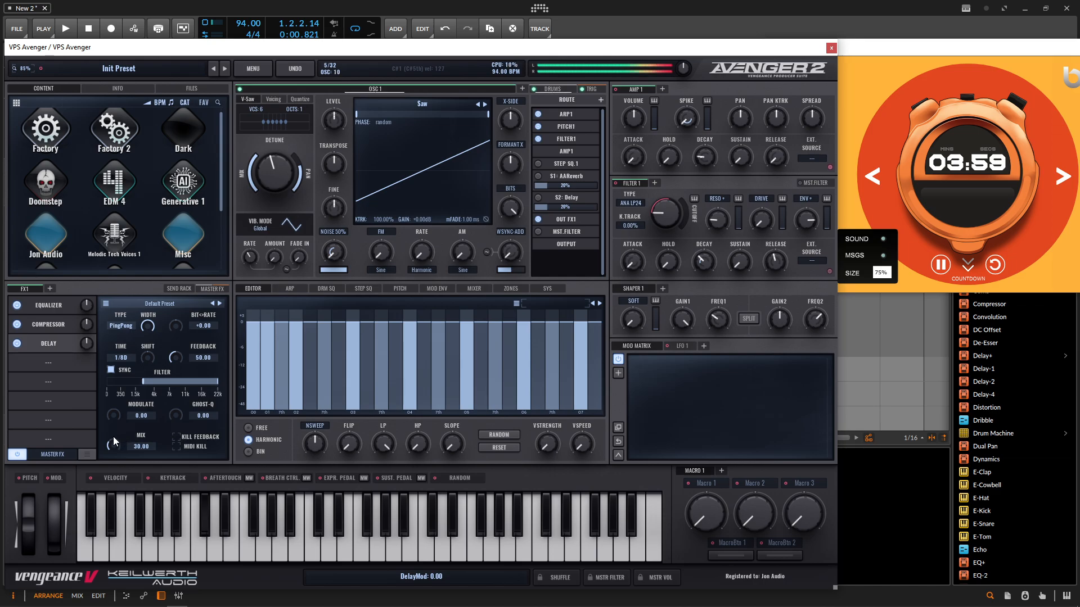
{"action": "left_click_drag", "start_coordinate": [114, 445], "coordinate": [115, 441]}
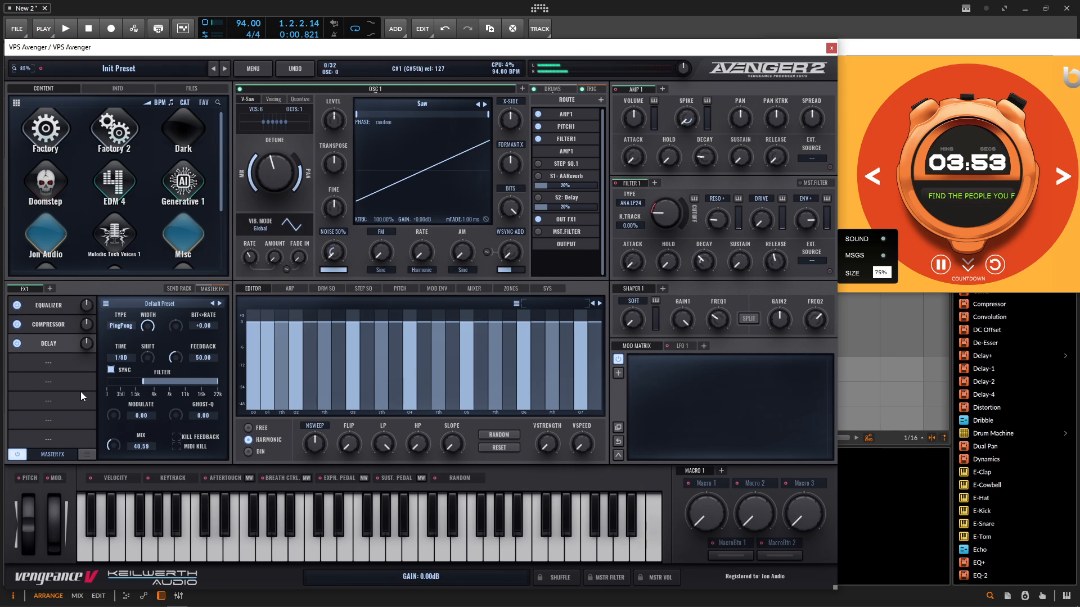
Step: Add a Mini-Chain in the last FX1 slot, synced to Seq. BD with a mix of 75.88
{"action": "left_click", "coordinate": [49, 437]}
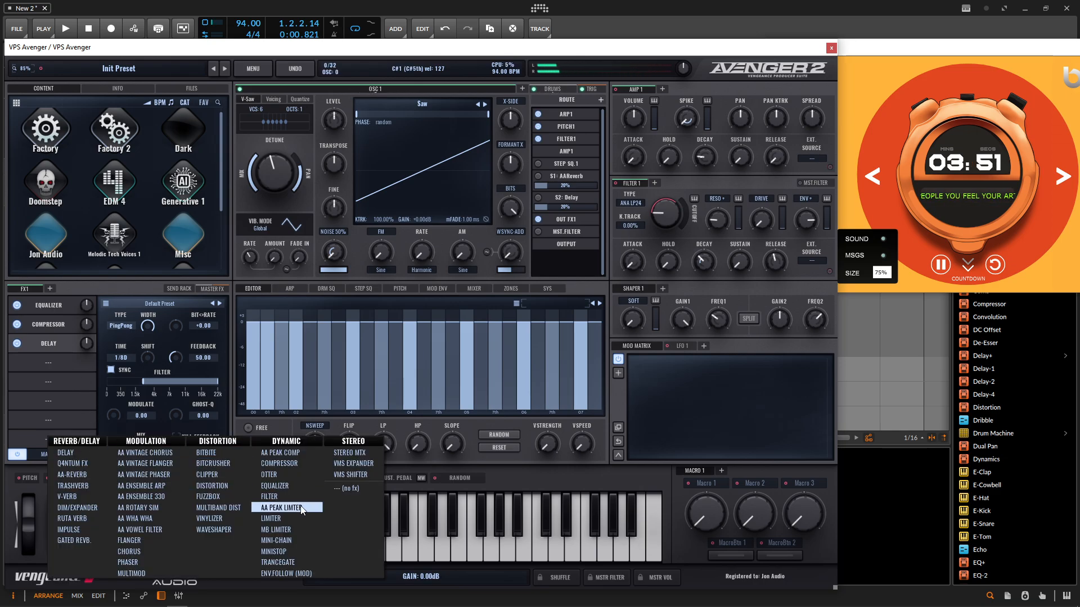
{"action": "left_click", "coordinate": [288, 541]}
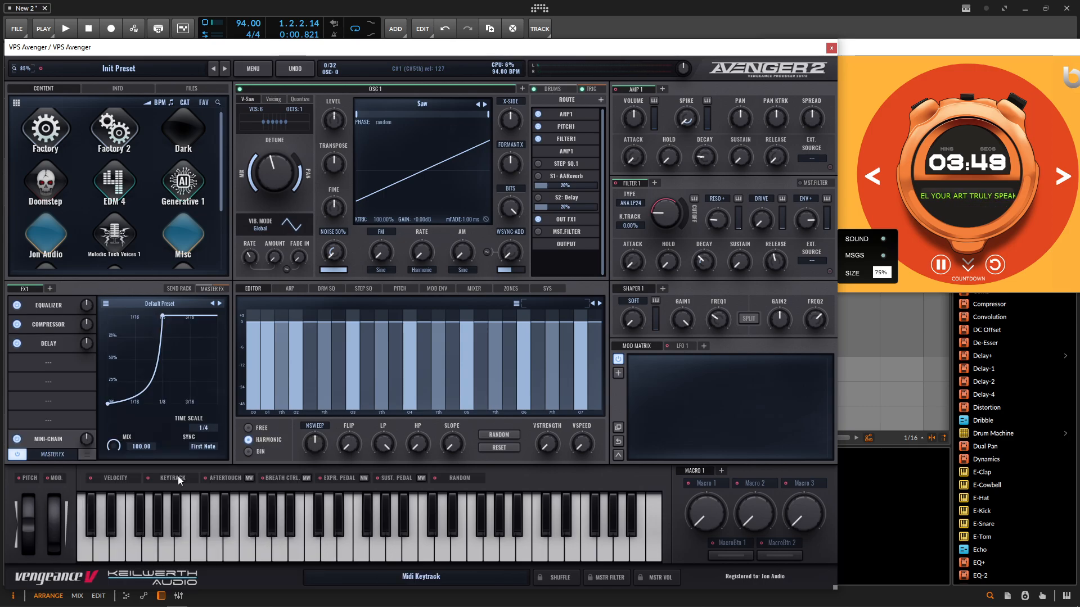
{"action": "left_click", "coordinate": [221, 479]}
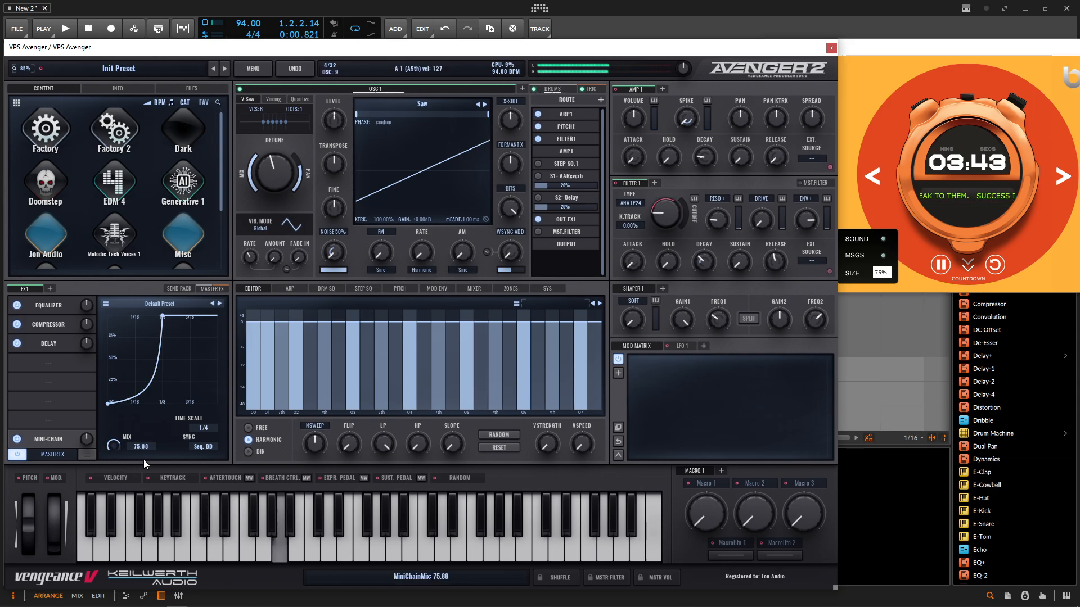
Step: Raise Filter 1's drive and set Arp 1's fixed note to Chord Detection with min/maj scale
{"action": "mouse_move", "coordinate": [764, 219]}
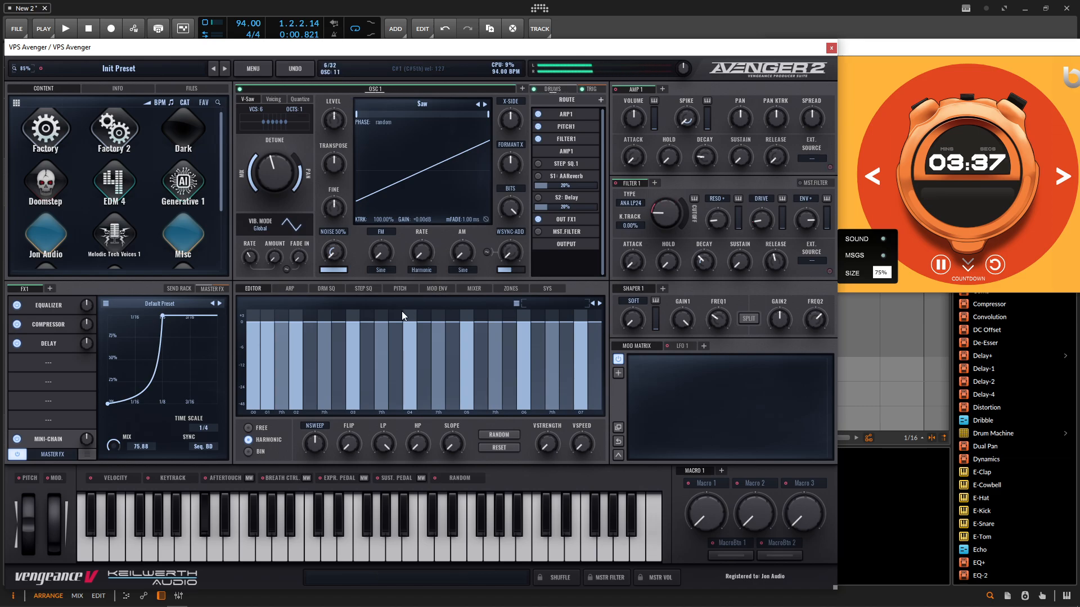
{"action": "left_click", "coordinate": [284, 289]}
{"action": "left_click", "coordinate": [321, 455]}
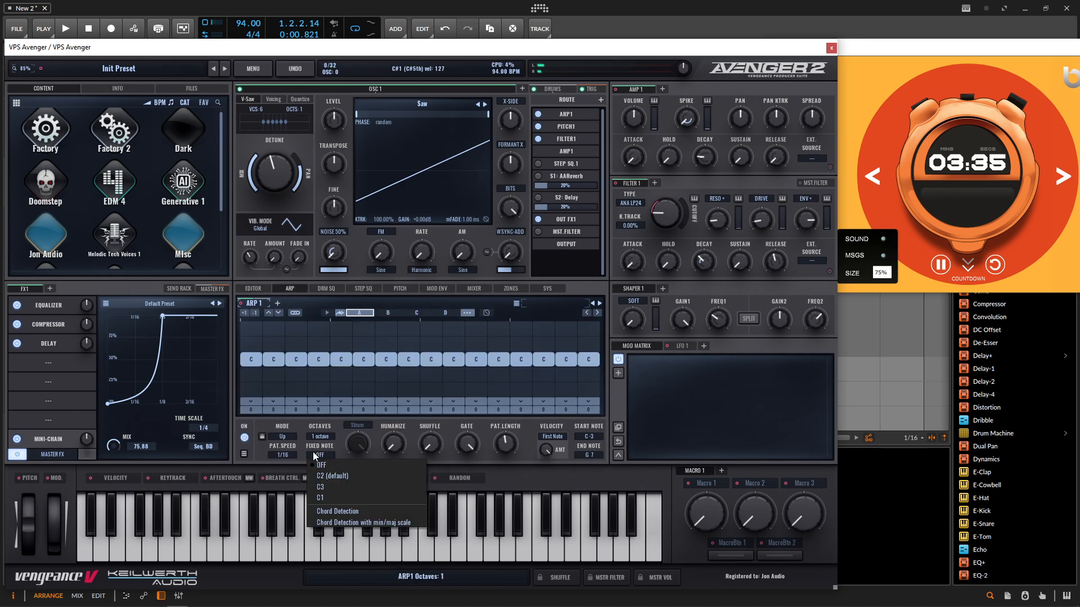
{"action": "left_click", "coordinate": [335, 523]}
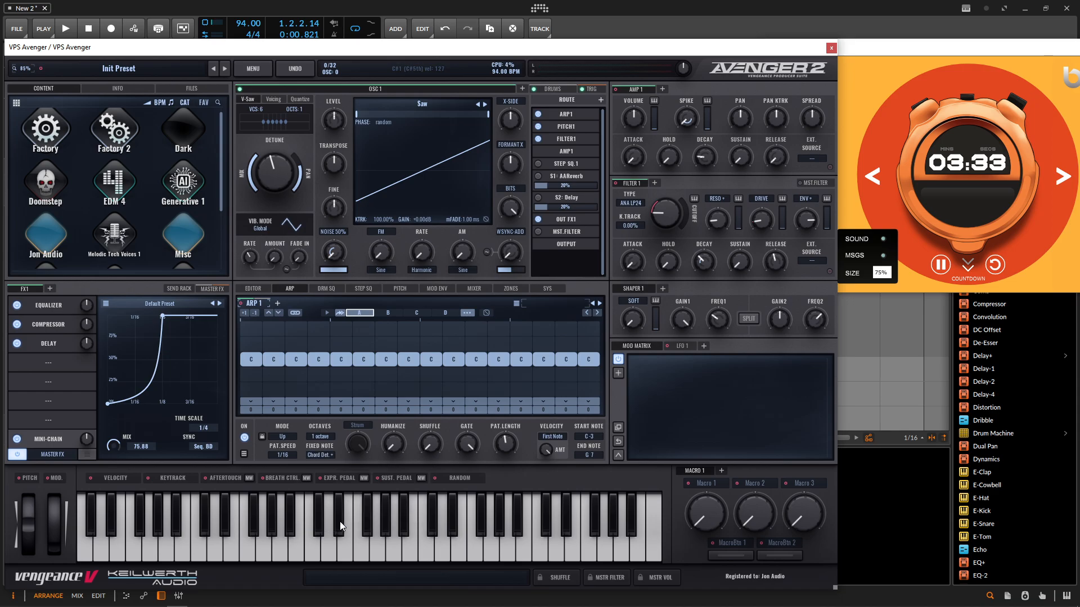
{"action": "left_click", "coordinate": [339, 522]}
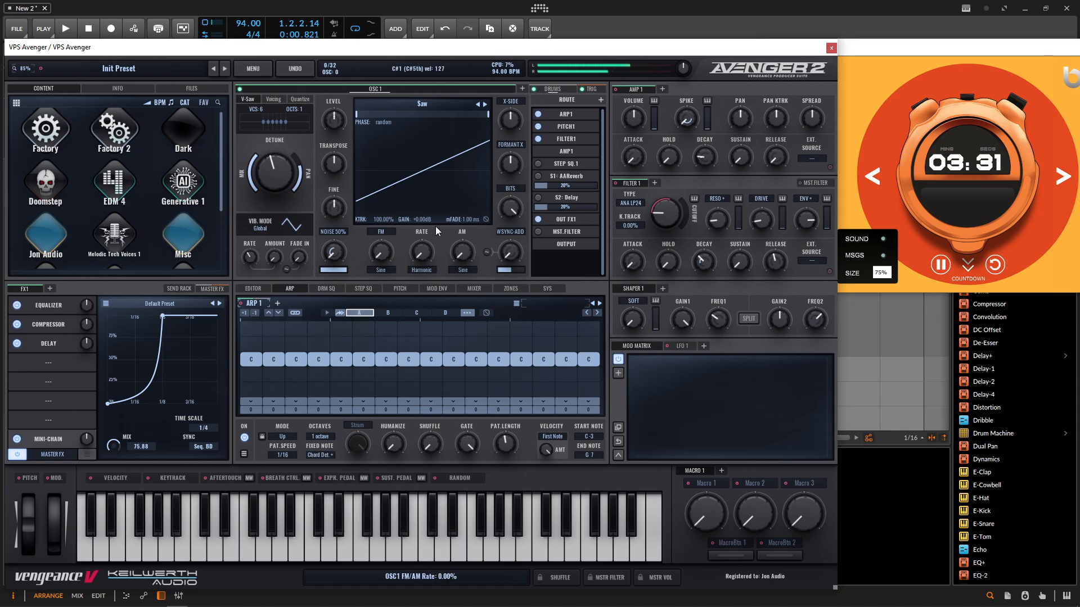
Step: Rename oscillator 1 to "bass"
{"action": "double_click", "coordinate": [373, 89]}
{"action": "type", "text": "bass"}
{"action": "key", "text": "Return"}
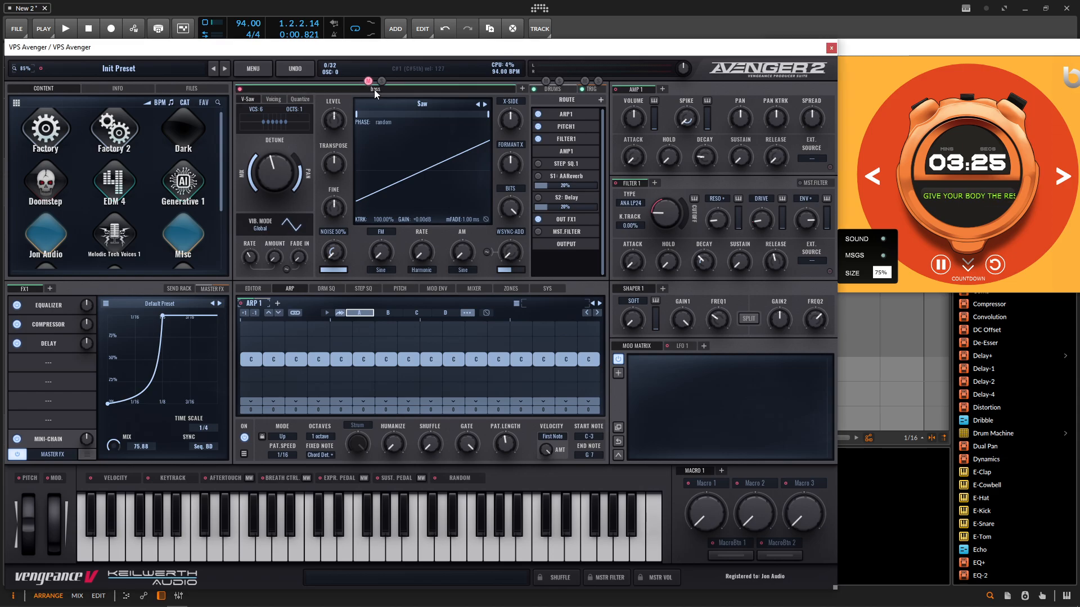
Step: Add a second oscillator along with its own Amp 2, Filter 2 and FX2
{"action": "left_click", "coordinate": [505, 87]}
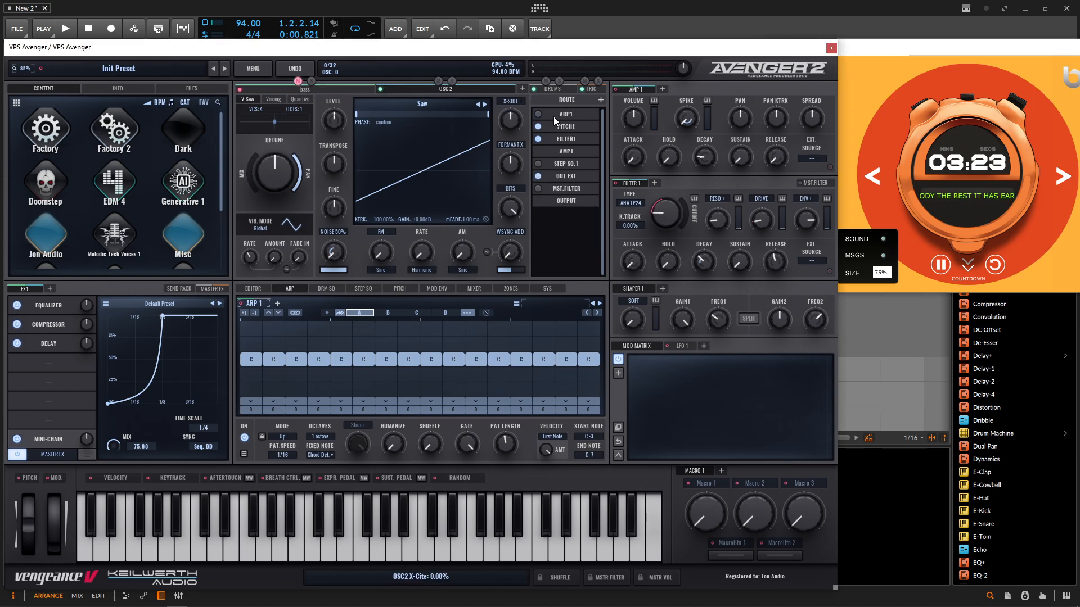
{"action": "left_click", "coordinate": [662, 90]}
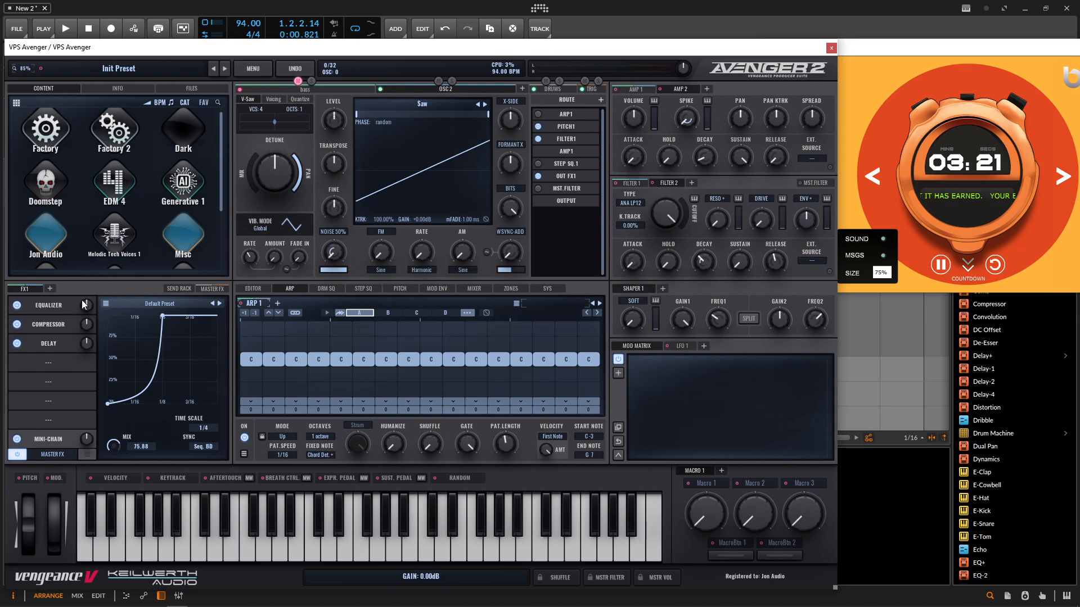
{"action": "left_click", "coordinate": [49, 288]}
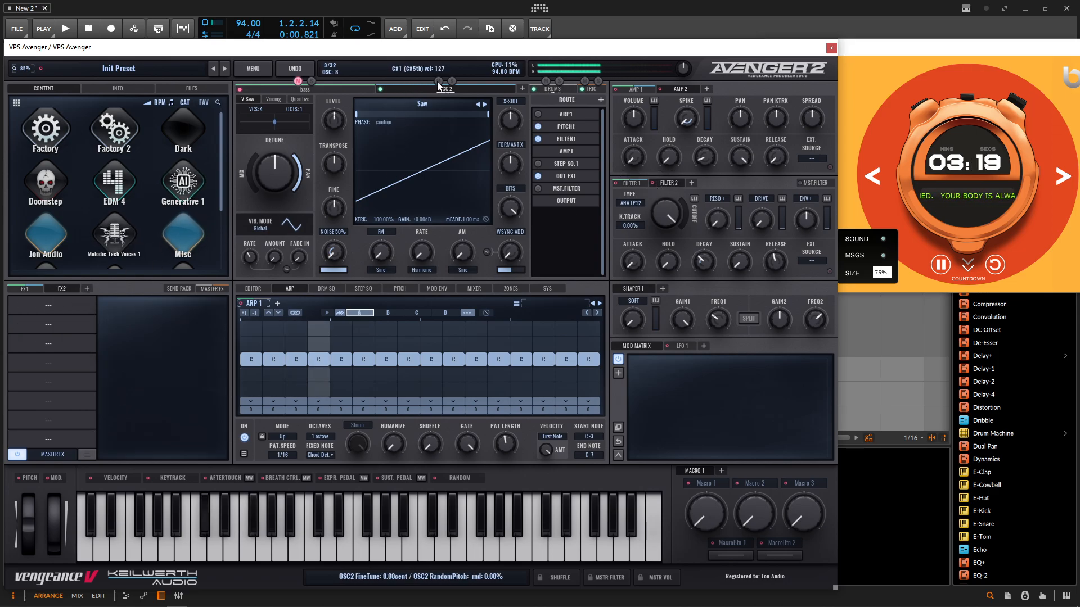
Step: Route oscillator 2 through a new, enabled Arp 2, Filter 2, Amp 2 and the FX2 output
{"action": "left_click", "coordinate": [561, 114]}
{"action": "left_click", "coordinate": [549, 147]}
{"action": "left_click", "coordinate": [539, 114]}
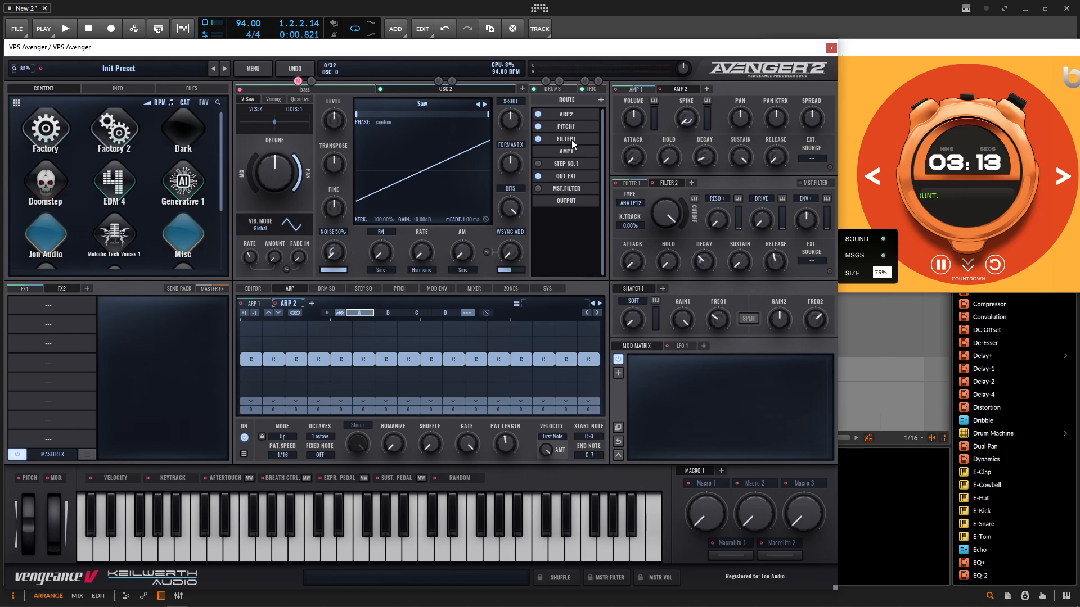
{"action": "left_click", "coordinate": [572, 140]}
{"action": "left_click", "coordinate": [561, 211]}
{"action": "left_click", "coordinate": [560, 187]}
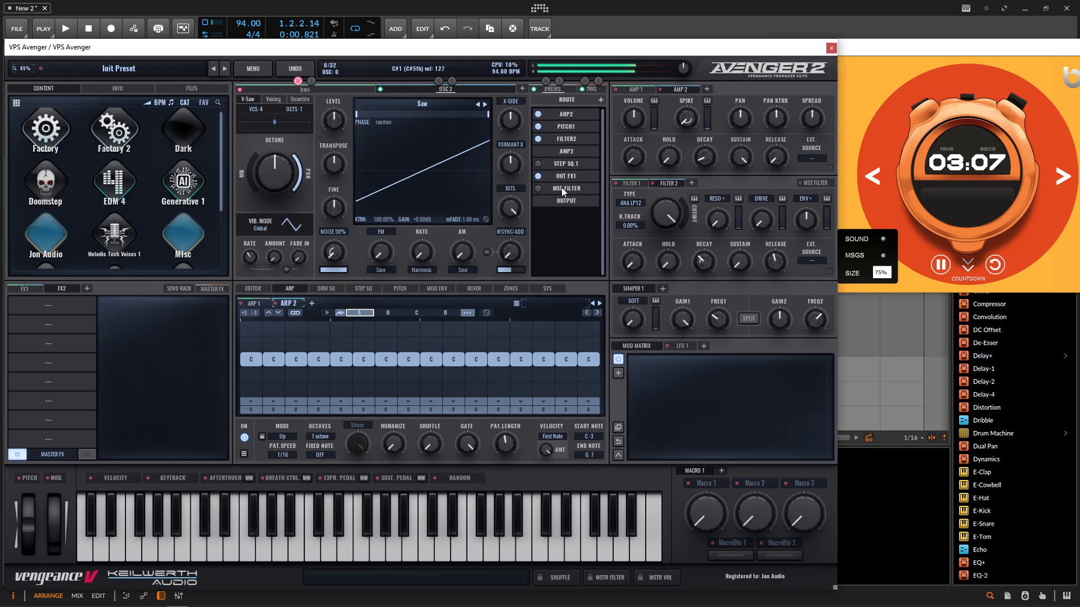
{"action": "left_click", "coordinate": [569, 175]}
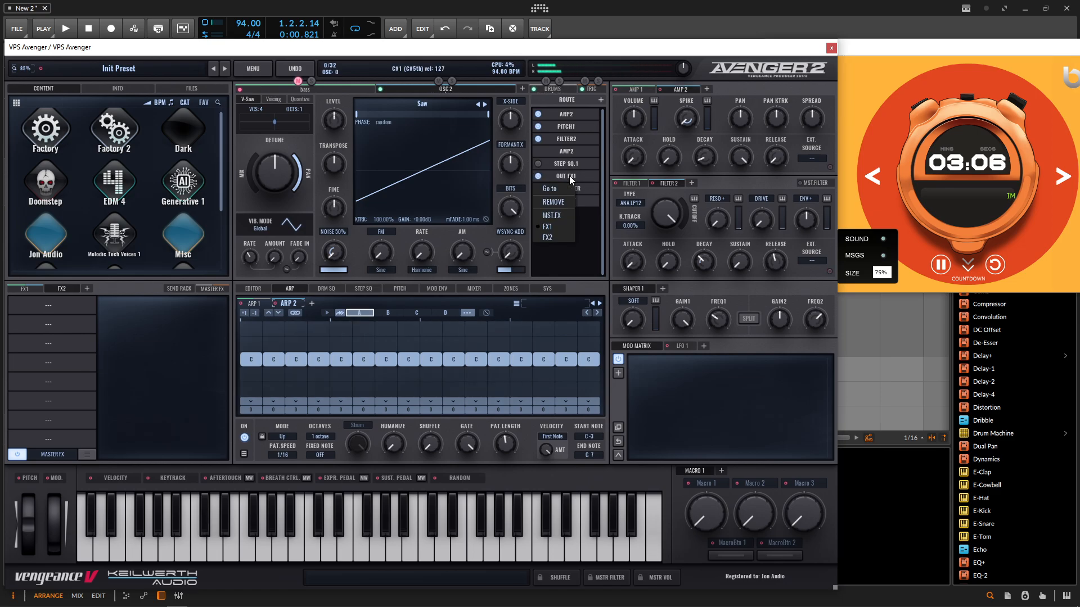
{"action": "left_click", "coordinate": [552, 238]}
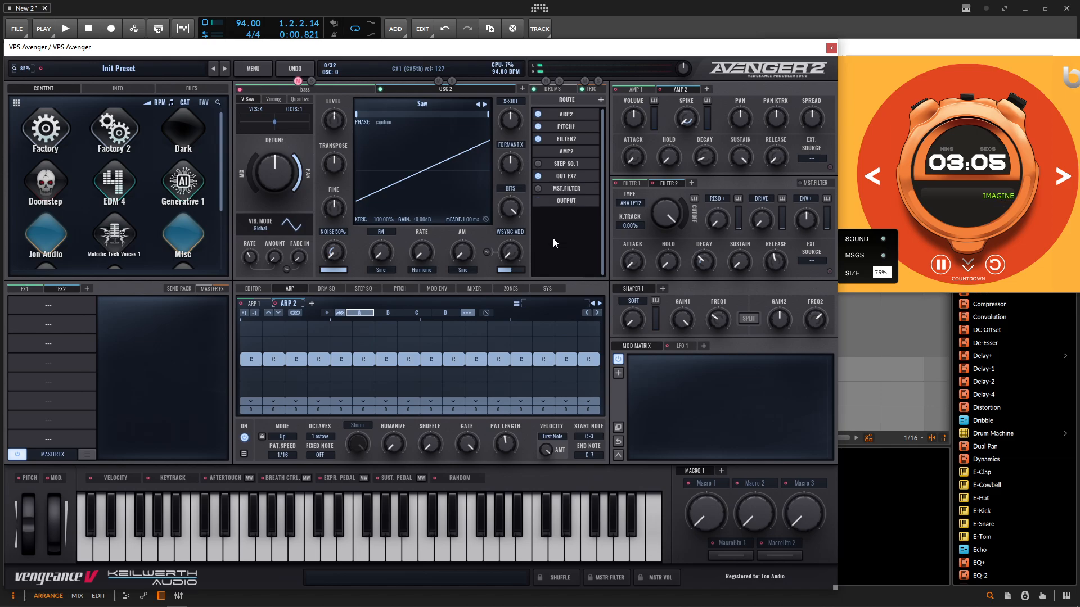
Step: Add an Equalizer and a Compressor to the first two FX2 slots
{"action": "left_click", "coordinate": [56, 304]}
{"action": "left_click", "coordinate": [297, 351]}
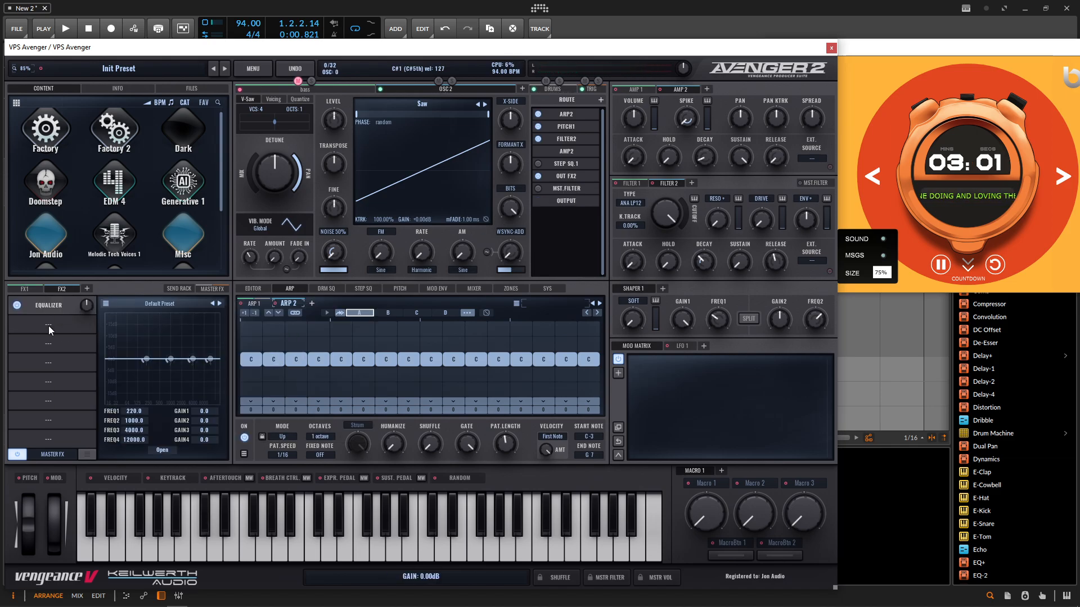
{"action": "left_click", "coordinate": [48, 326]}
{"action": "left_click", "coordinate": [292, 353]}
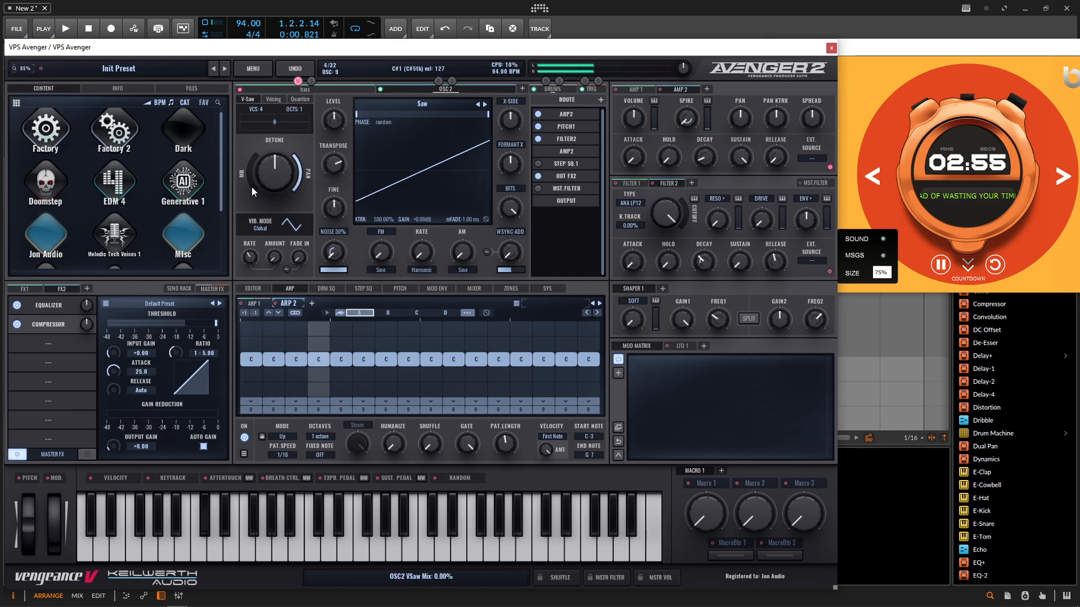
Step: Set oscillator 2's V-Saw pan spread to 76.76%, lower Filter 2's cutoff with more envelope amount, and shorten Amp 2's decay
{"action": "left_click_drag", "start_coordinate": [251, 187], "coordinate": [274, 172]}
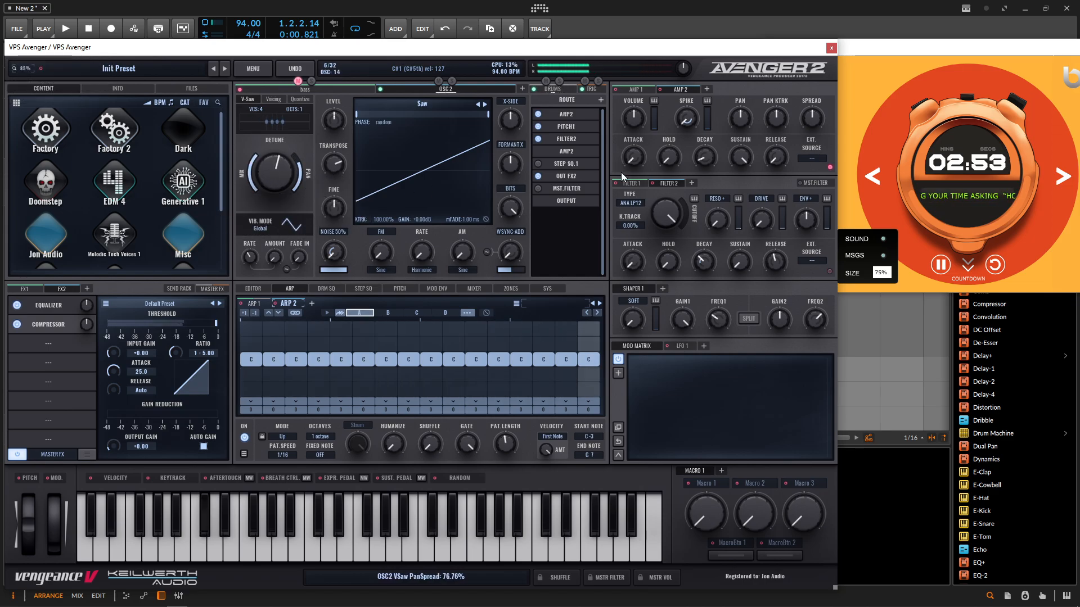
{"action": "left_click_drag", "start_coordinate": [813, 219], "coordinate": [760, 200]}
{"action": "left_click_drag", "start_coordinate": [744, 157], "coordinate": [740, 205]}
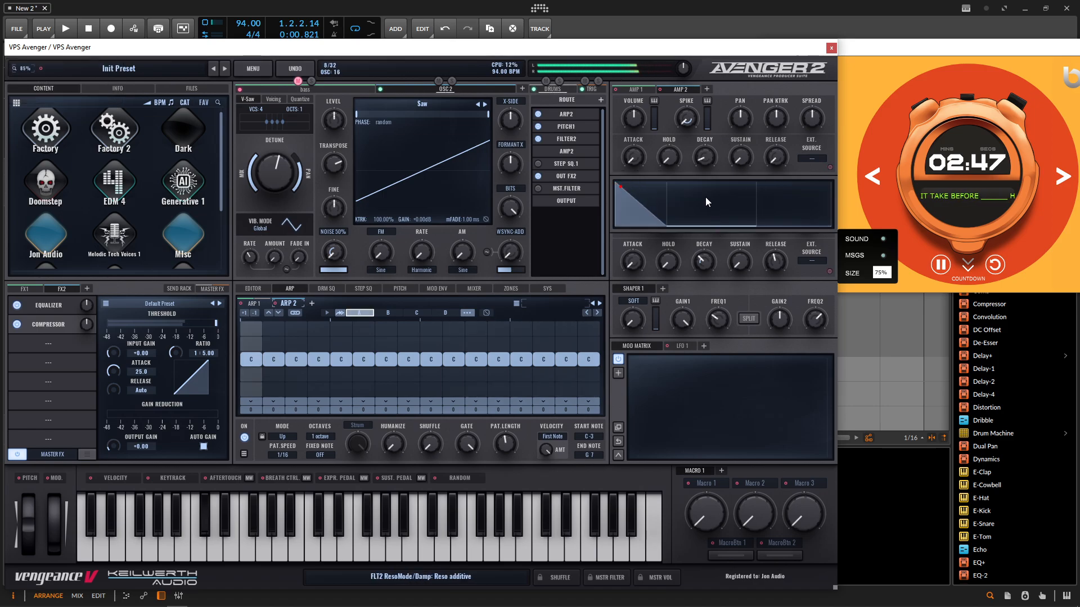
{"action": "left_click_drag", "start_coordinate": [704, 168], "coordinate": [707, 161]}
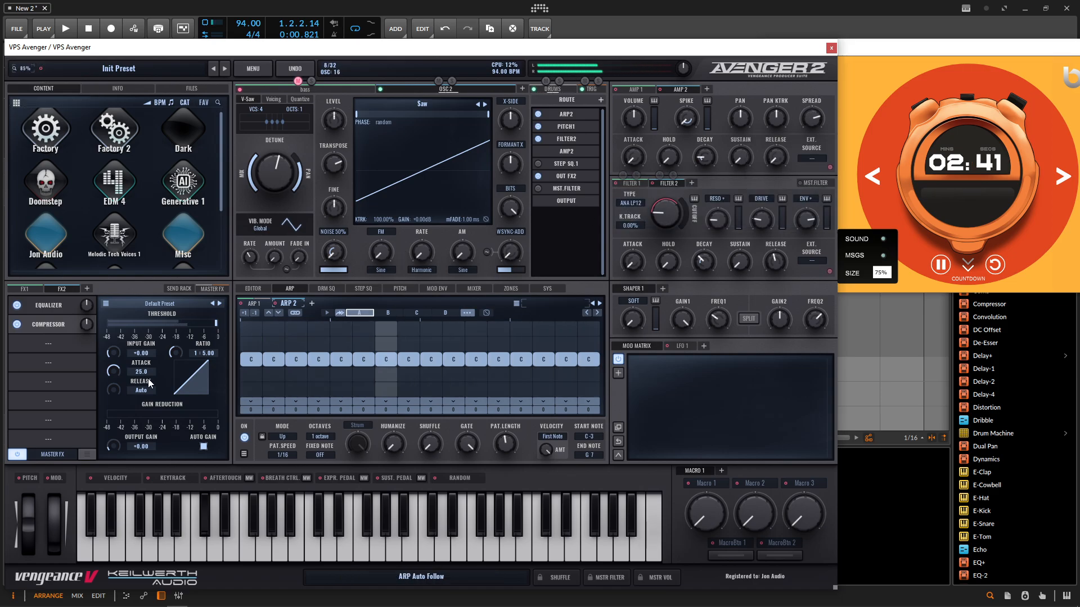
Step: Add an AA Vintage Chorus in the third FX2 slot and lengthen Amp 2's release
{"action": "left_click", "coordinate": [55, 343]}
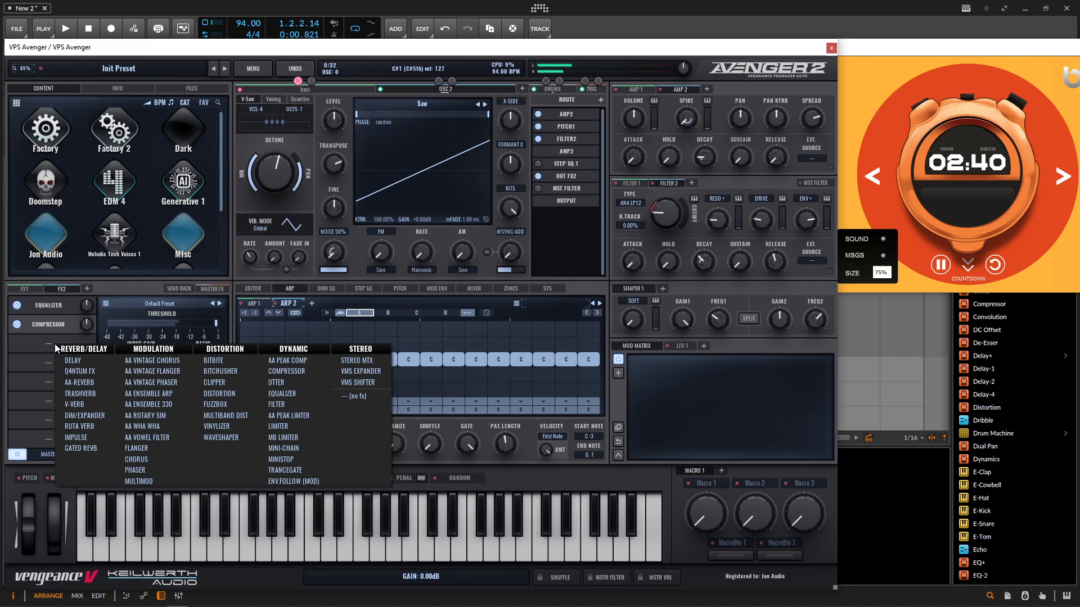
{"action": "left_click", "coordinate": [181, 360]}
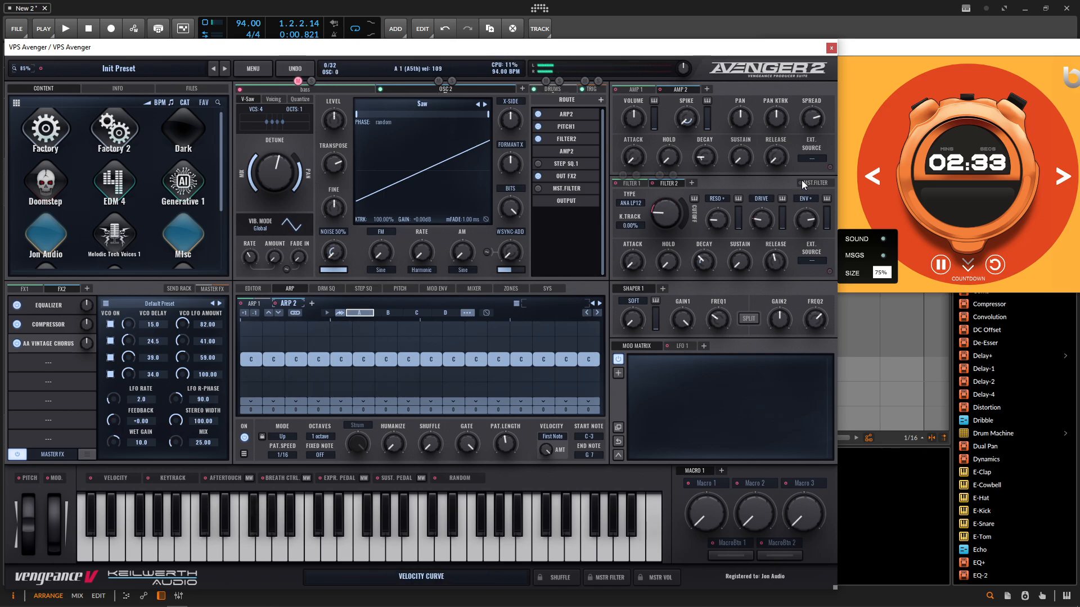
{"action": "left_click_drag", "start_coordinate": [778, 145], "coordinate": [777, 125]}
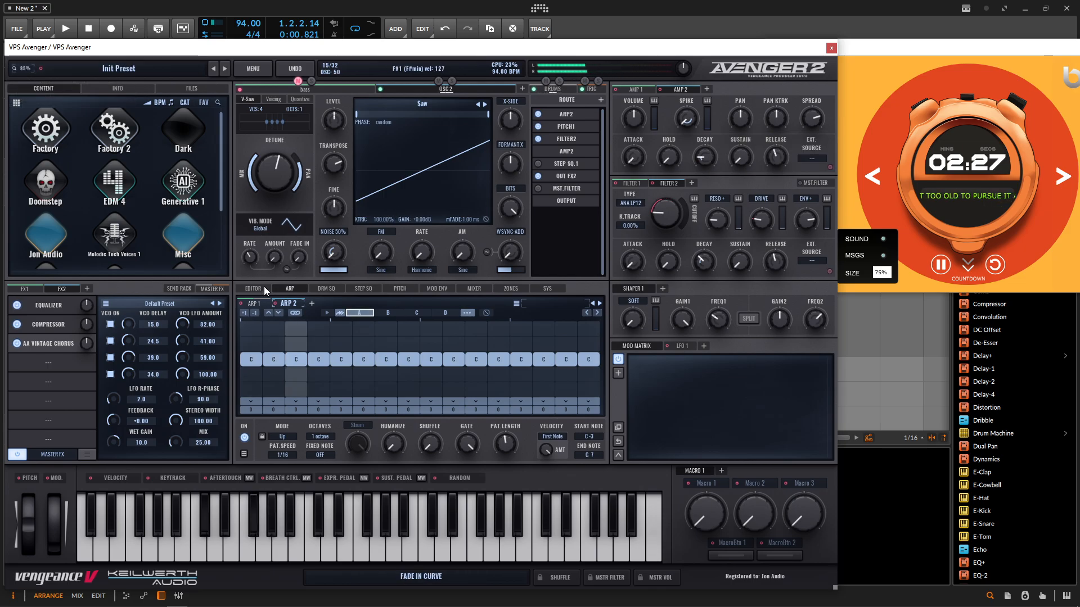
Step: Lower the FX2 compressor's threshold to about -16 dB and boost the equalizer's fourth band by 7.2 at 7167.1 Hz
{"action": "left_click", "coordinate": [53, 325]}
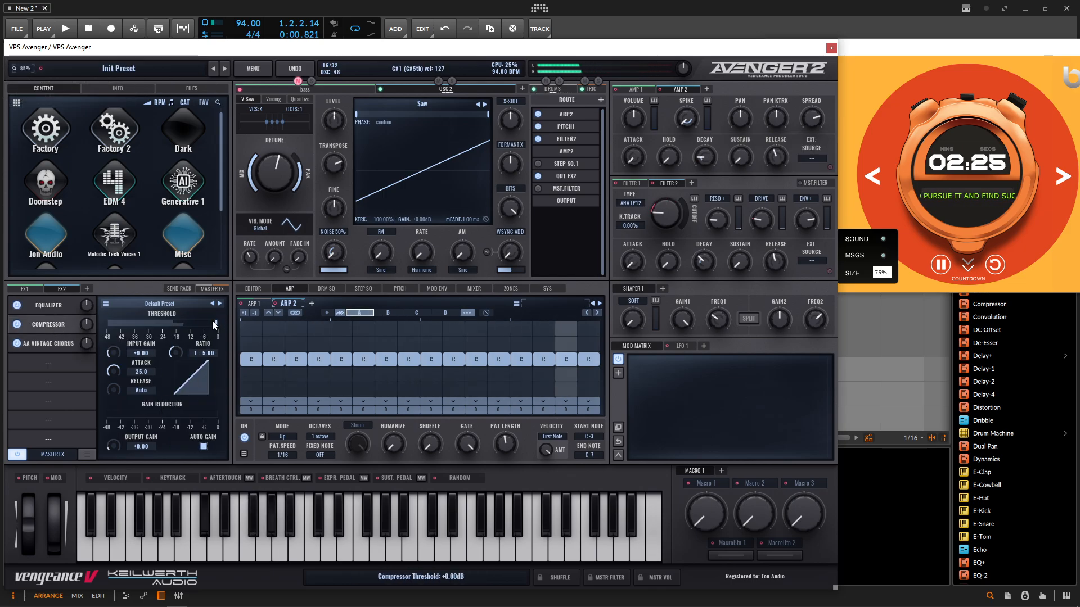
{"action": "left_click_drag", "start_coordinate": [213, 322], "coordinate": [181, 323]}
{"action": "left_click", "coordinate": [59, 306]}
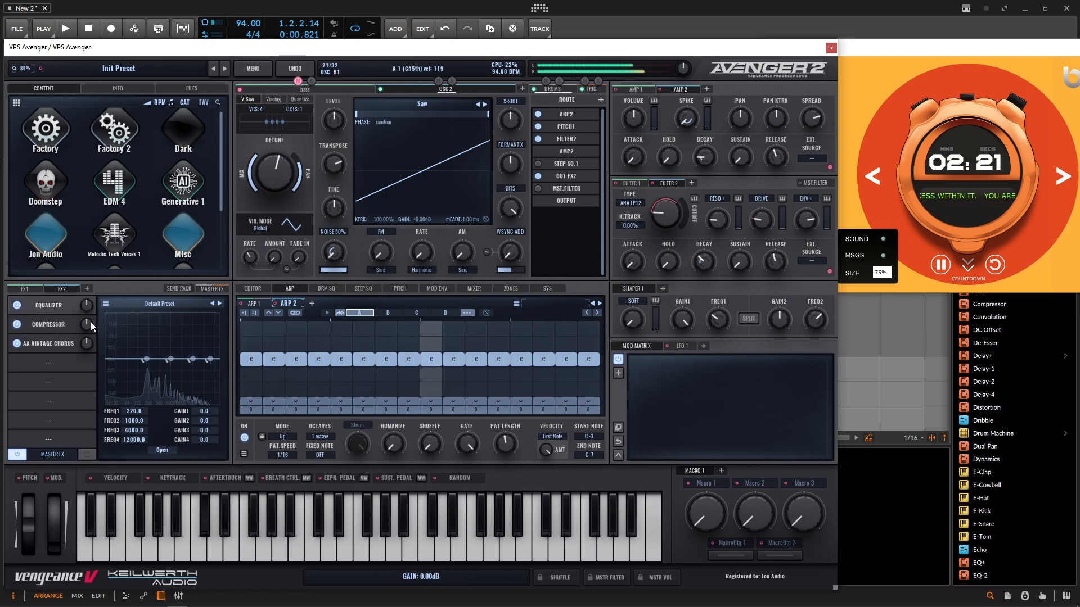
{"action": "left_click", "coordinate": [166, 450]}
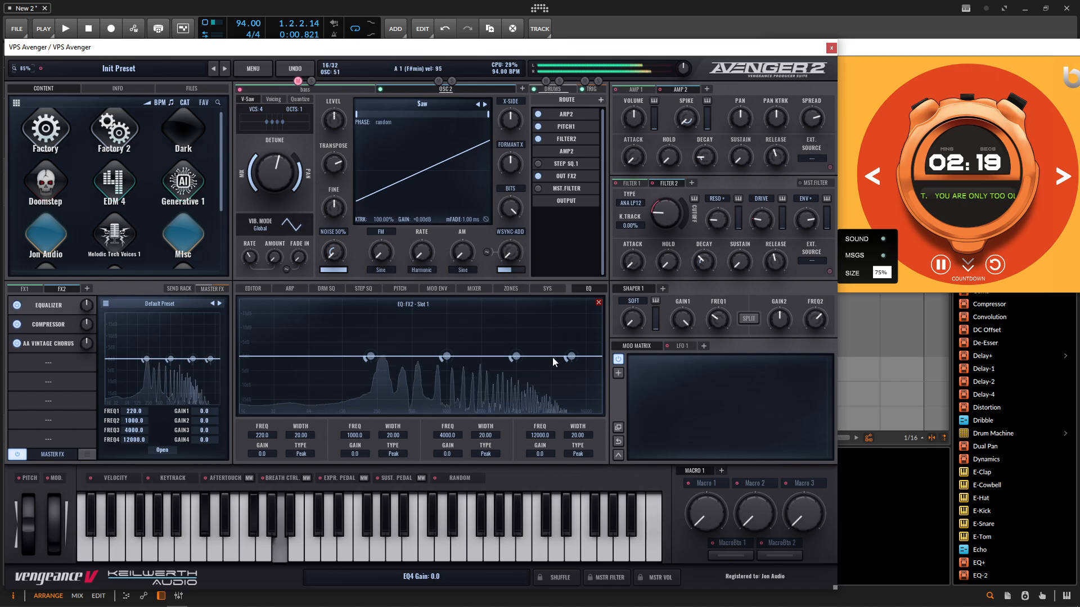
{"action": "left_click_drag", "start_coordinate": [571, 356], "coordinate": [546, 337]}
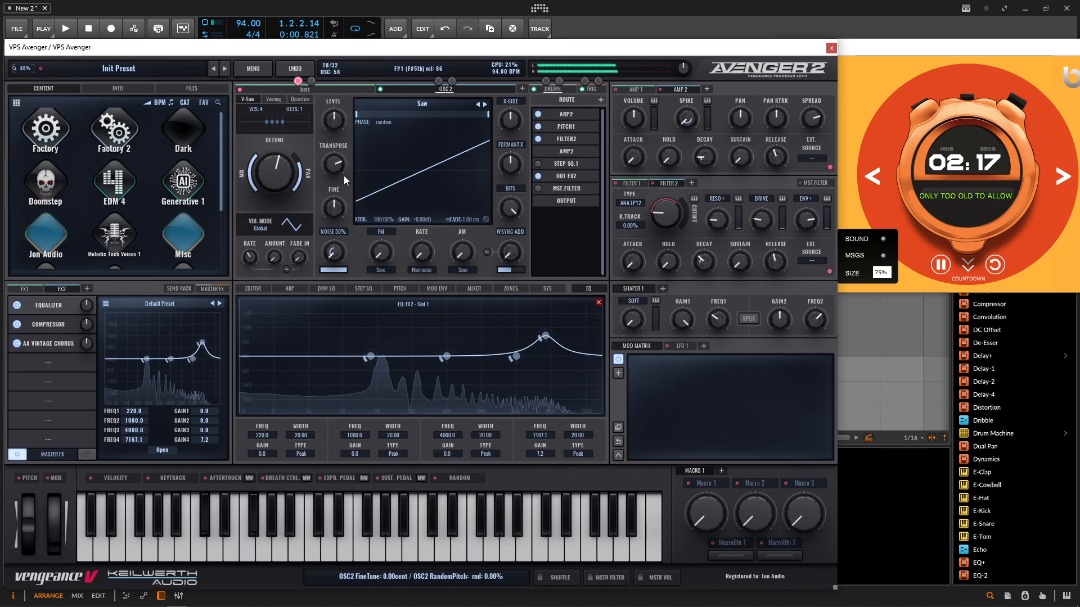
Step: Add a Delay in the fourth FX2 slot, raise its filter's low cut and set its mix to 46.47
{"action": "left_click", "coordinate": [46, 364]}
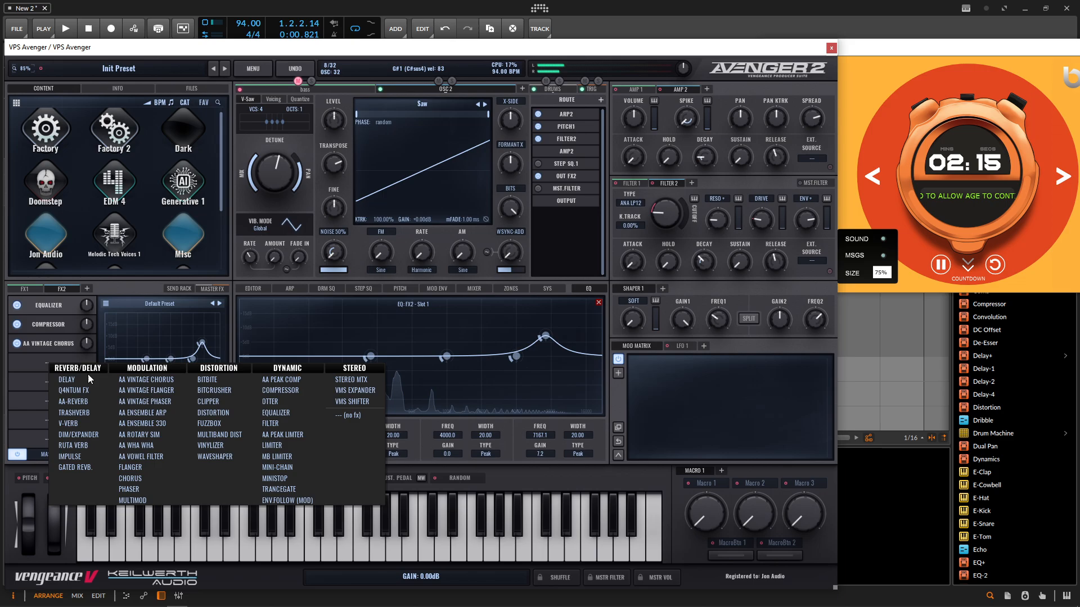
{"action": "left_click", "coordinate": [78, 380]}
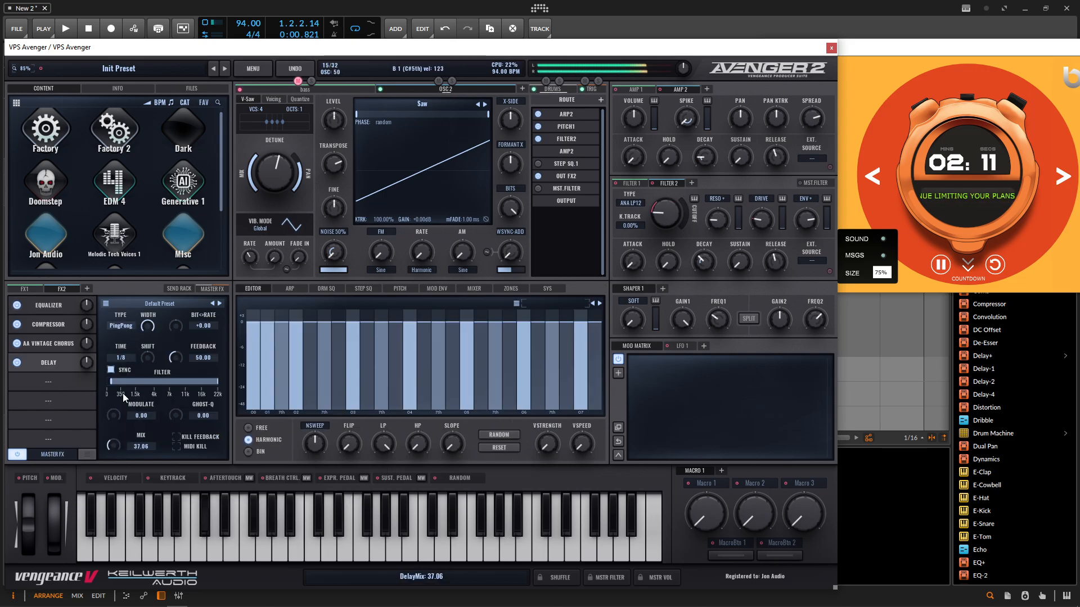
{"action": "left_click_drag", "start_coordinate": [111, 382], "coordinate": [124, 383]}
{"action": "left_click_drag", "start_coordinate": [115, 448], "coordinate": [117, 444]}
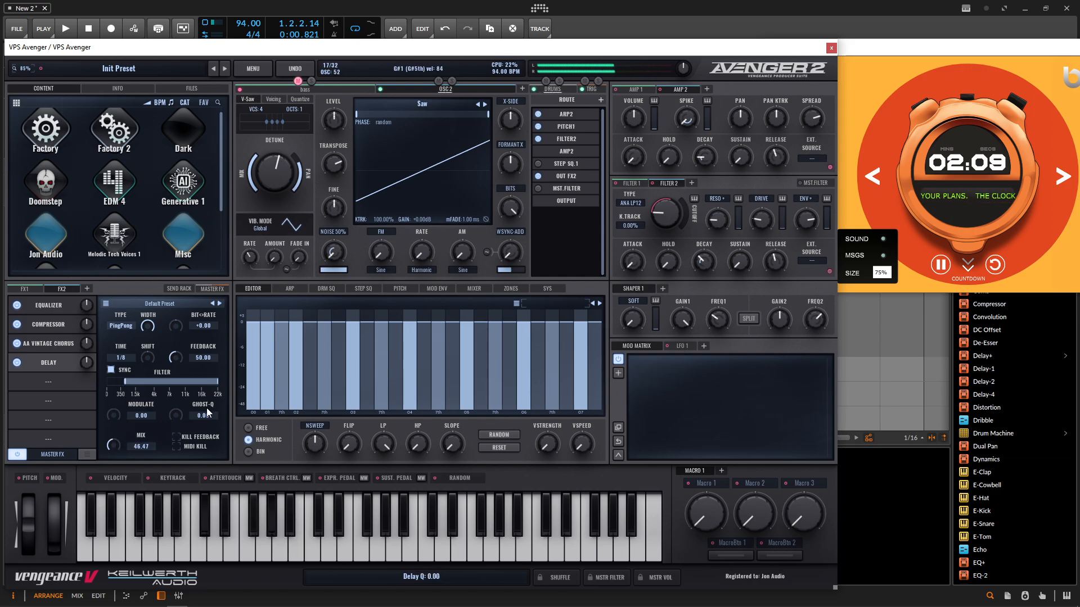
Step: Add an AA-Reverb in the fifth FX2 slot with a time of 17.65 and narrow its filter range at both ends
{"action": "left_click", "coordinate": [48, 382]}
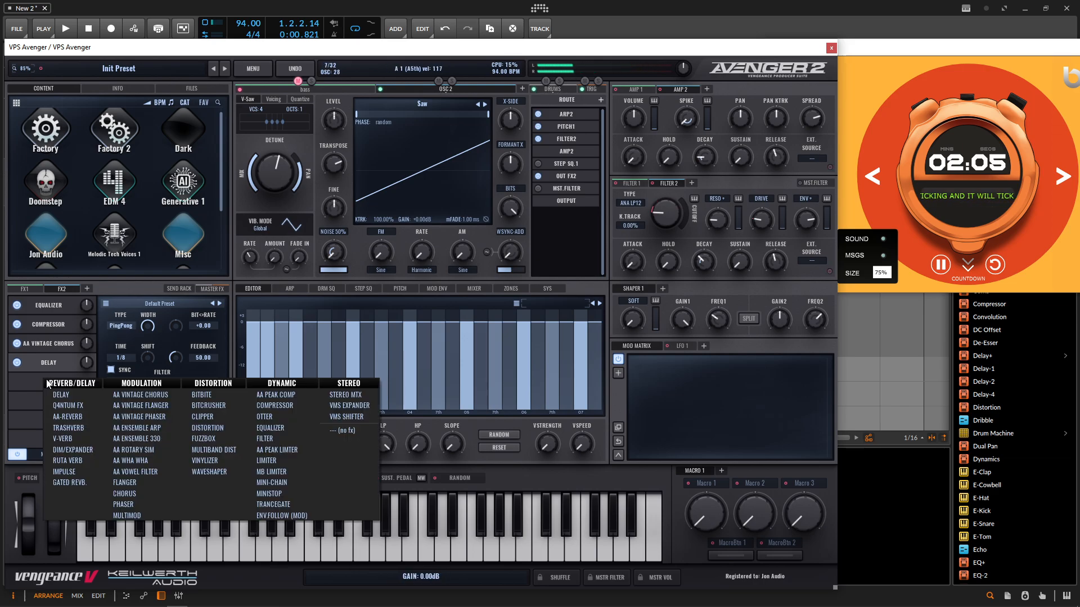
{"action": "left_click", "coordinate": [81, 418]}
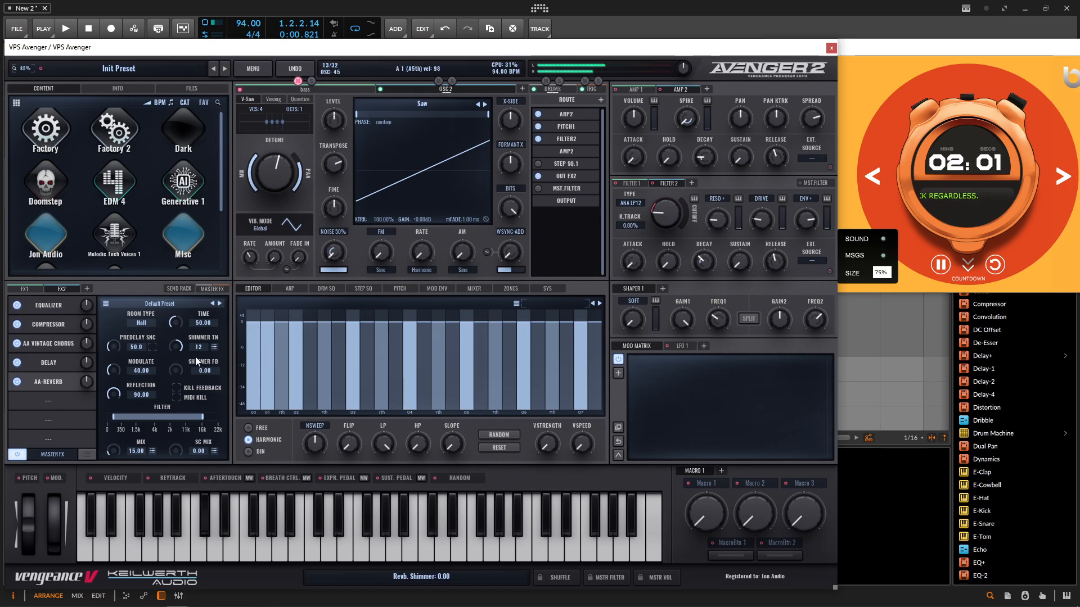
{"action": "left_click_drag", "start_coordinate": [177, 347], "coordinate": [177, 350]}
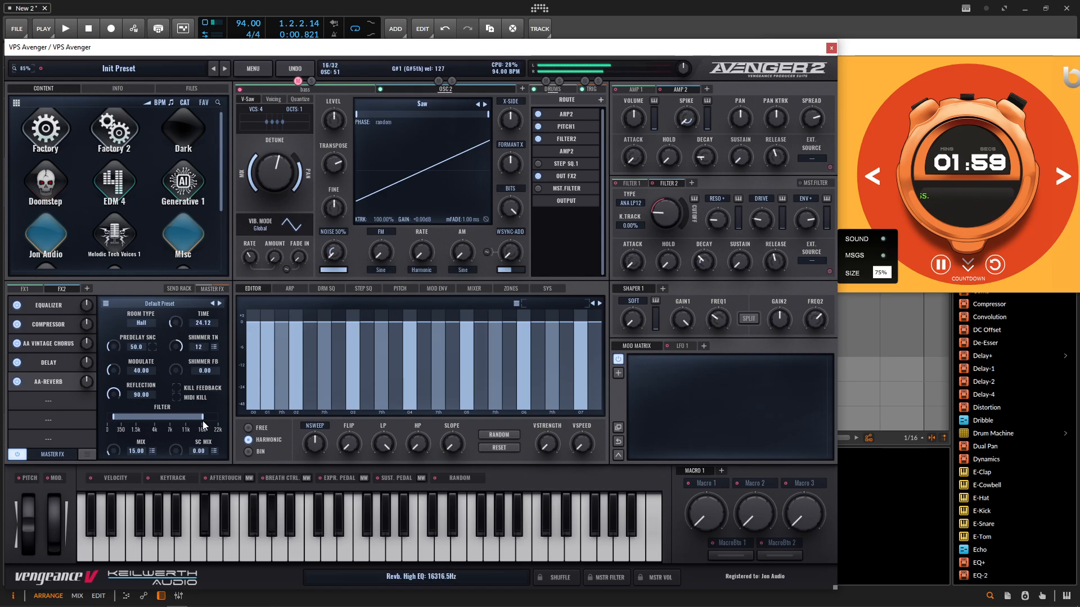
{"action": "left_click_drag", "start_coordinate": [180, 419], "coordinate": [179, 419]}
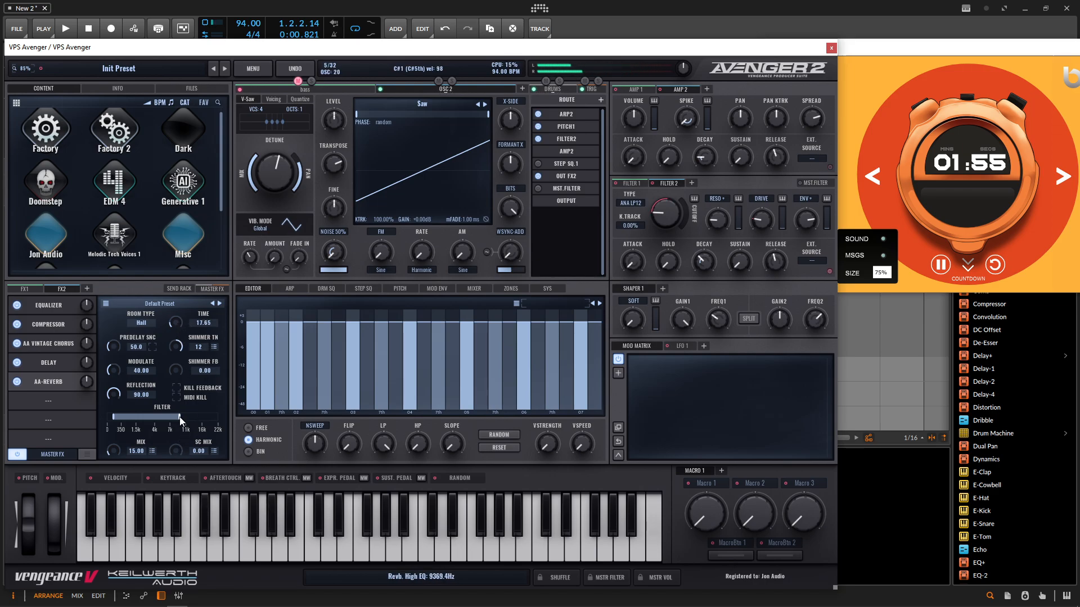
{"action": "left_click_drag", "start_coordinate": [181, 420], "coordinate": [176, 421]}
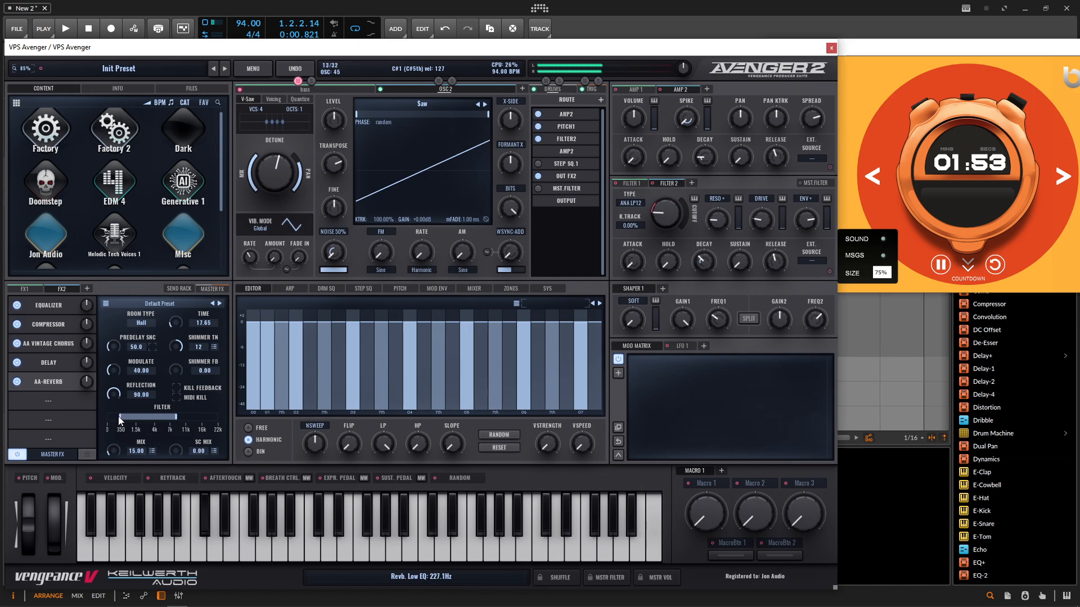
{"action": "left_click_drag", "start_coordinate": [119, 416], "coordinate": [117, 417]}
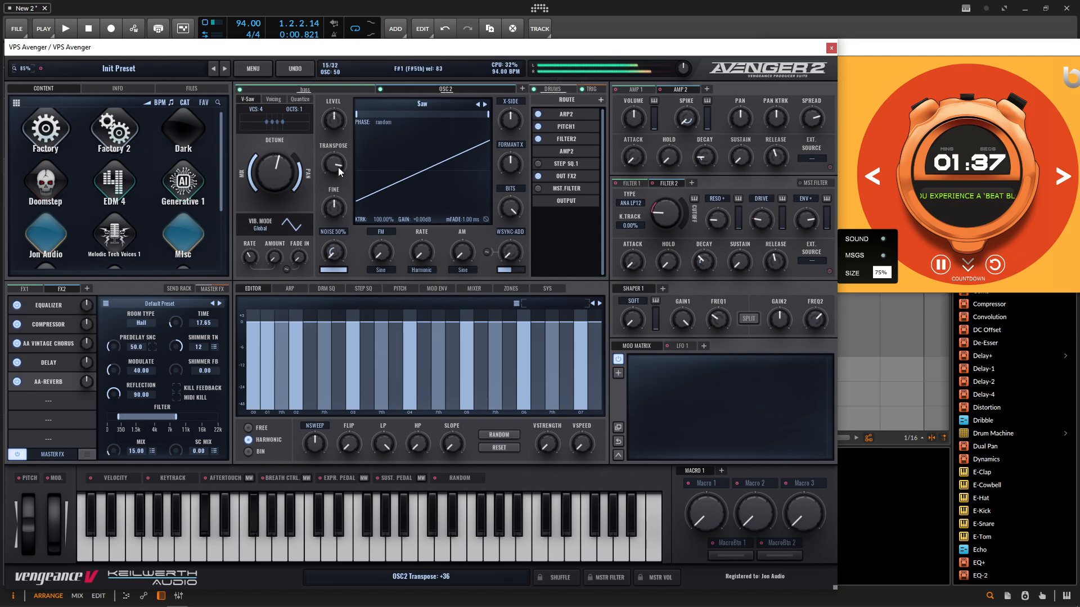
Step: Transpose oscillator 2 to +24 and set Arp 2 to 2 octaves in Alternate2 mode
{"action": "mouse_move", "coordinate": [339, 167]}
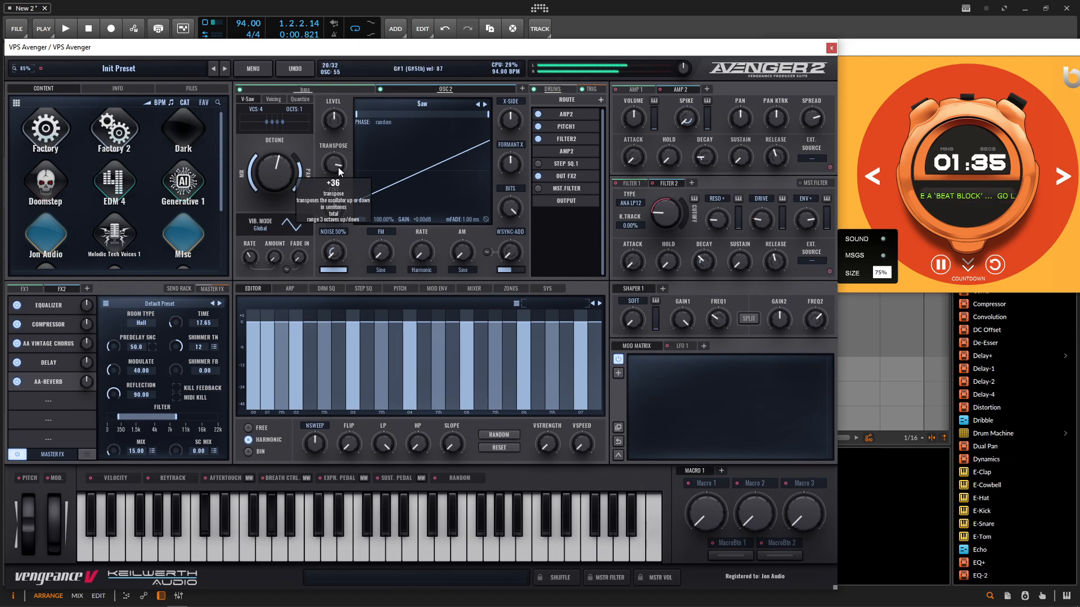
{"action": "left_click_drag", "start_coordinate": [338, 167], "coordinate": [338, 170]}
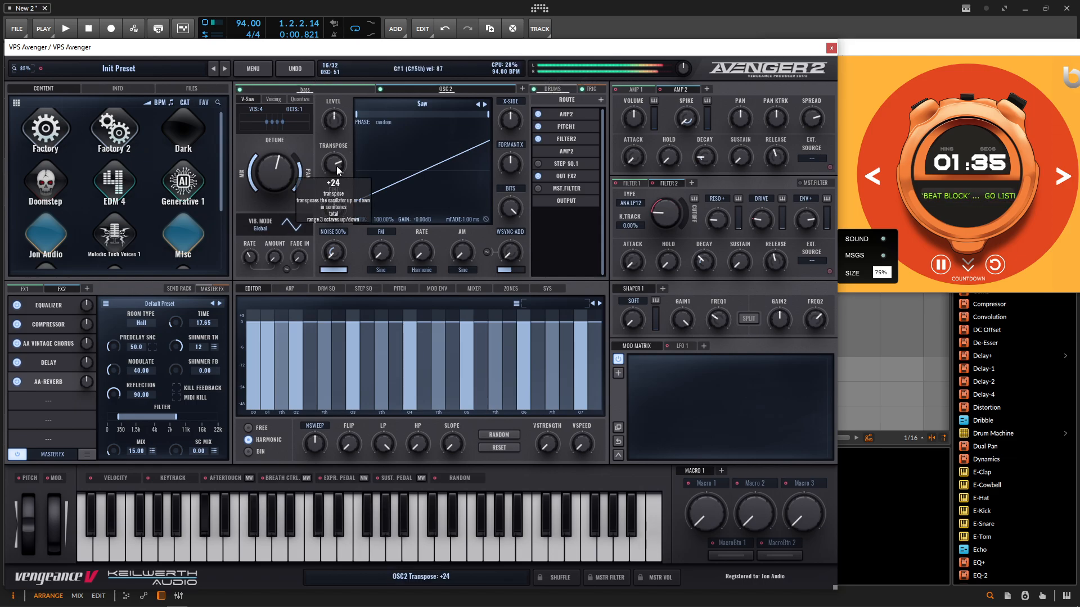
{"action": "left_click", "coordinate": [295, 289]}
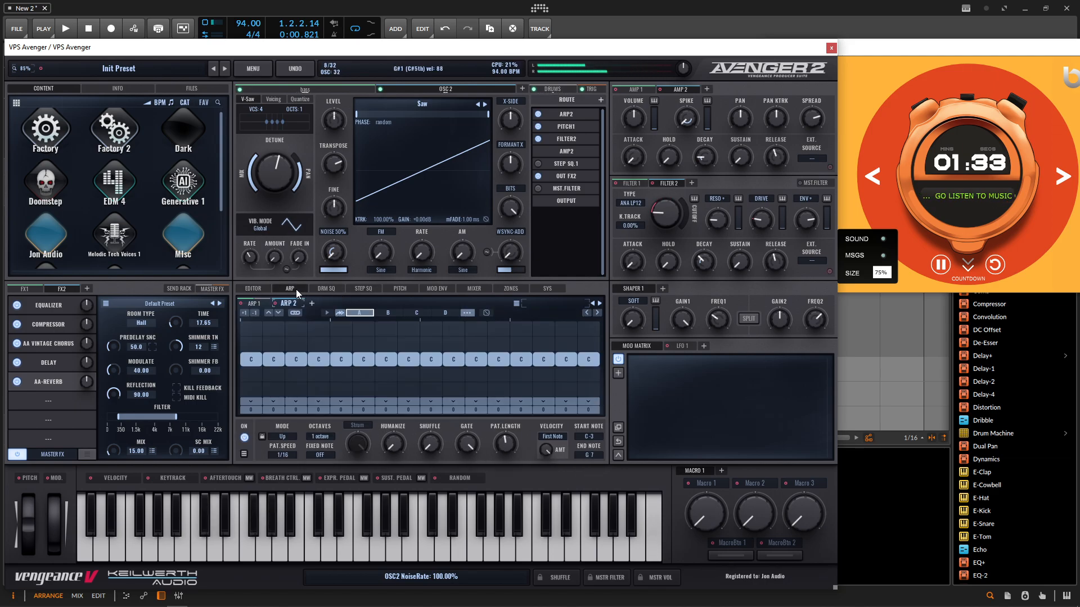
{"action": "left_click", "coordinate": [326, 437]}
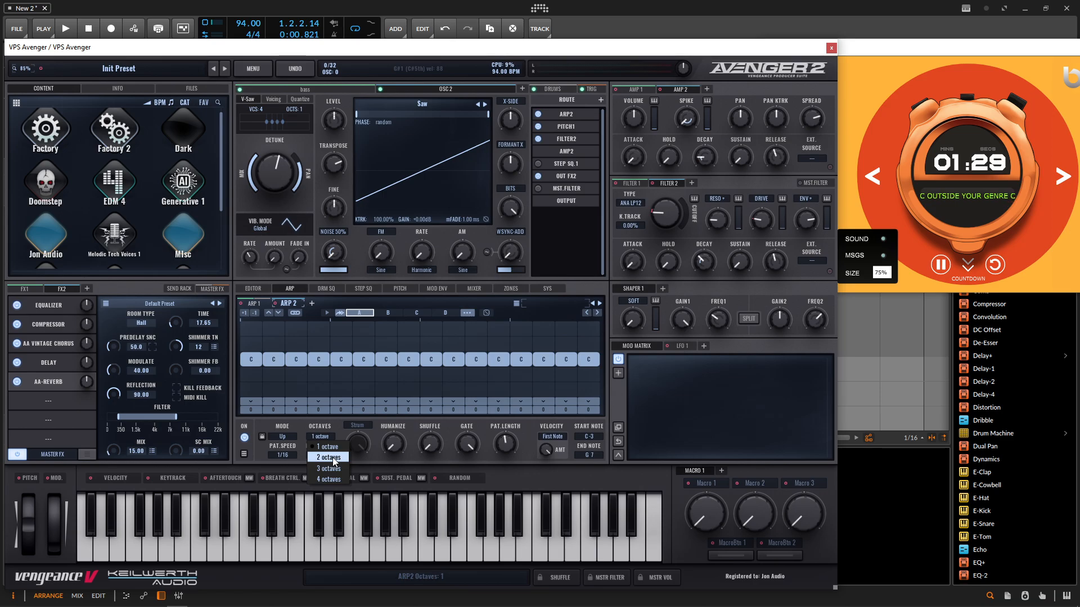
{"action": "left_click", "coordinate": [333, 457]}
{"action": "left_click", "coordinate": [276, 437]}
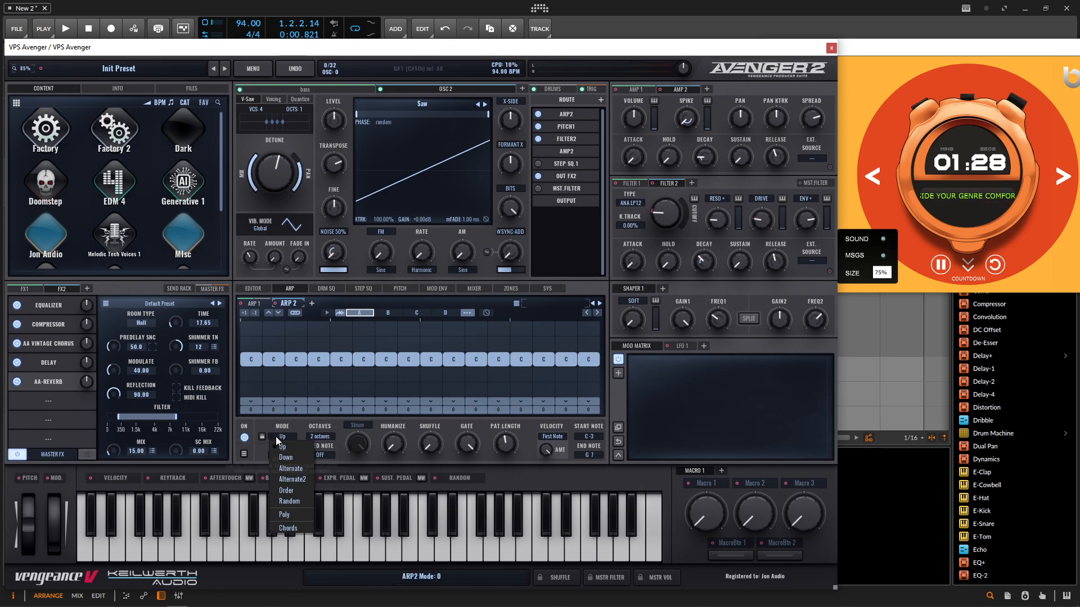
{"action": "left_click", "coordinate": [303, 480]}
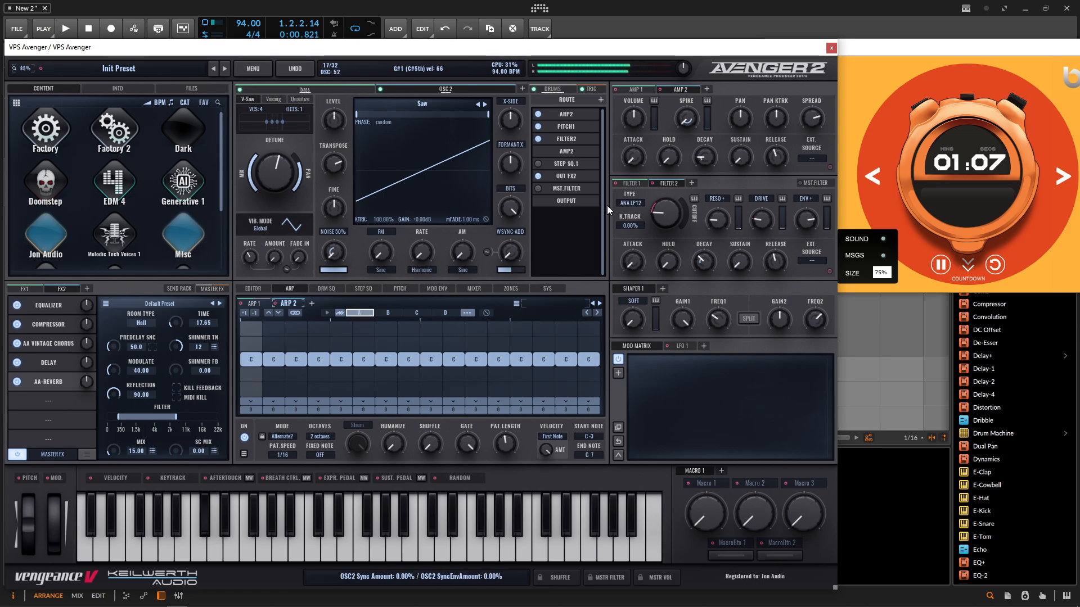
Step: Set Filter 1's cutoff to 138.65 Hz and bring up the Amp 1 settings
{"action": "left_click", "coordinate": [638, 181]}
{"action": "mouse_move", "coordinate": [804, 218]}
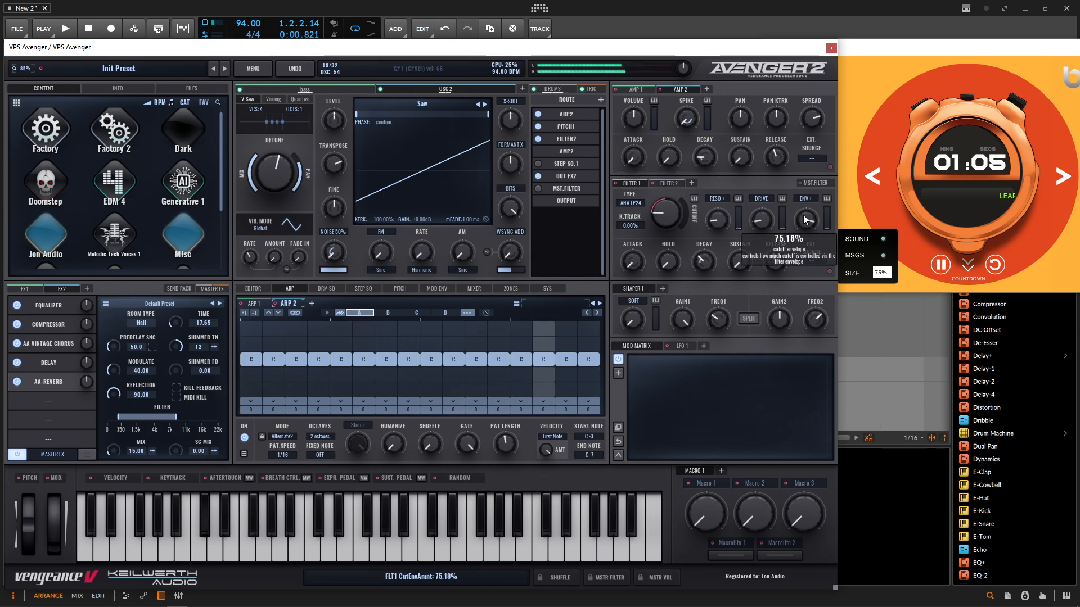
{"action": "mouse_move", "coordinate": [720, 222]}
{"action": "mouse_move", "coordinate": [670, 214]}
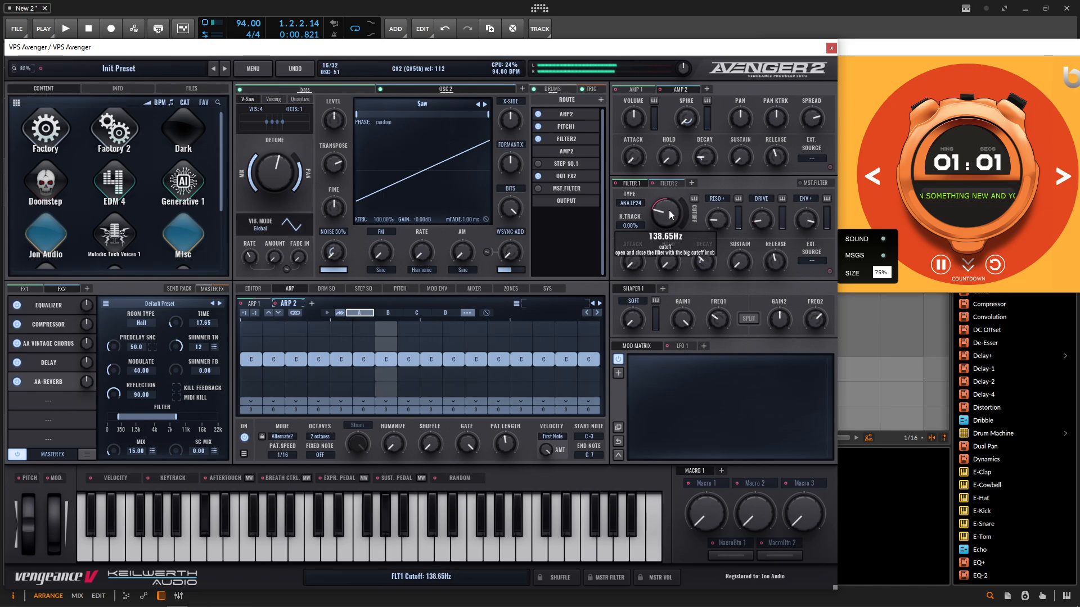
{"action": "left_click", "coordinate": [635, 87]}
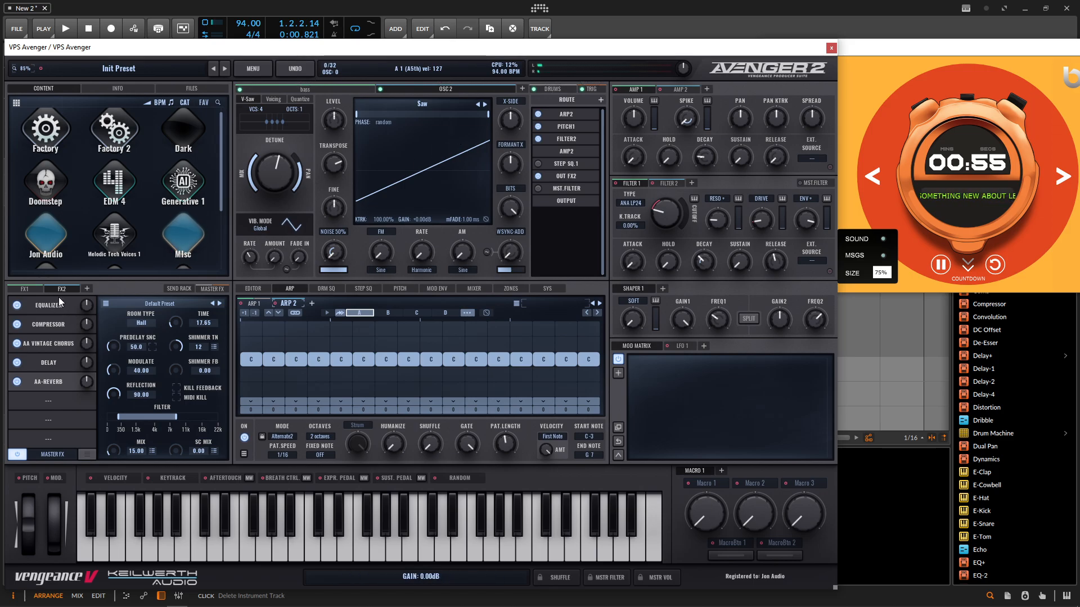
Step: Lower the FX2 Compressor's output gain to -2.88 and rename oscillator 2 as arp
{"action": "left_click", "coordinate": [54, 323]}
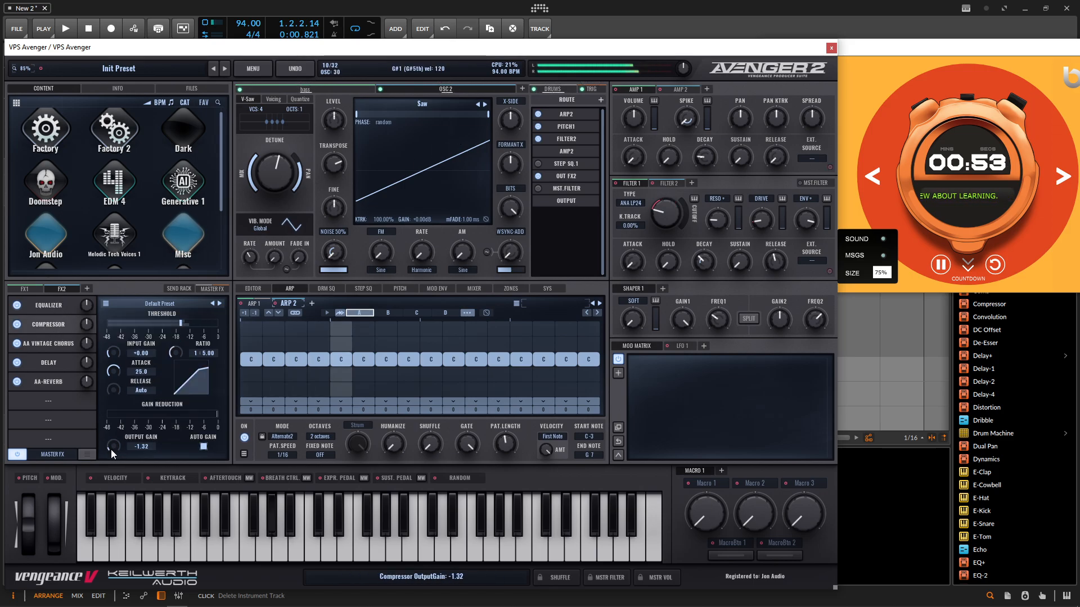
{"action": "left_click_drag", "start_coordinate": [111, 450], "coordinate": [111, 450]}
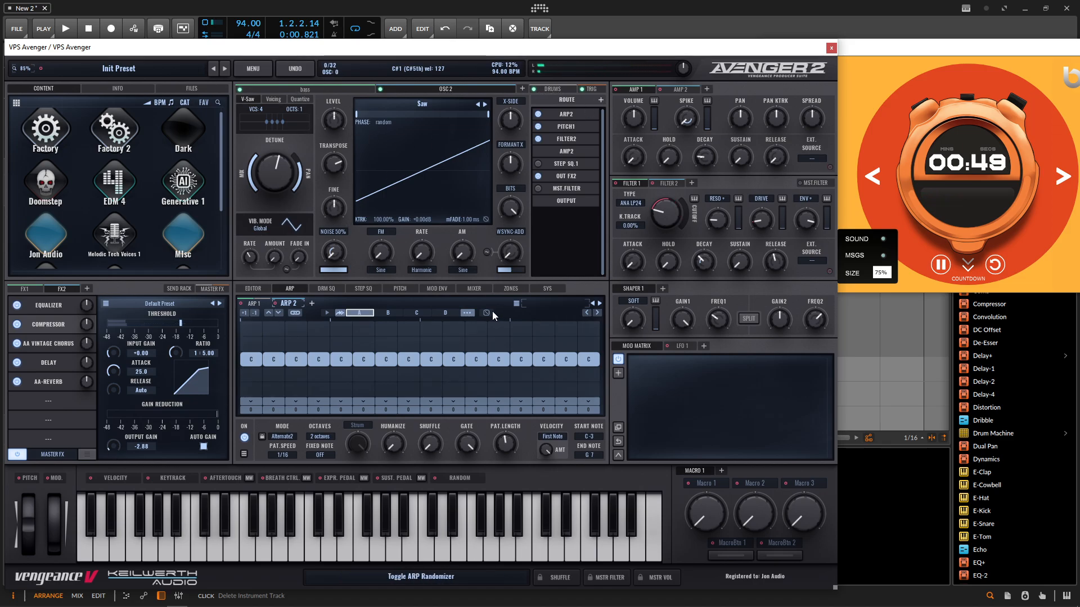
{"action": "double_click", "coordinate": [438, 88]}
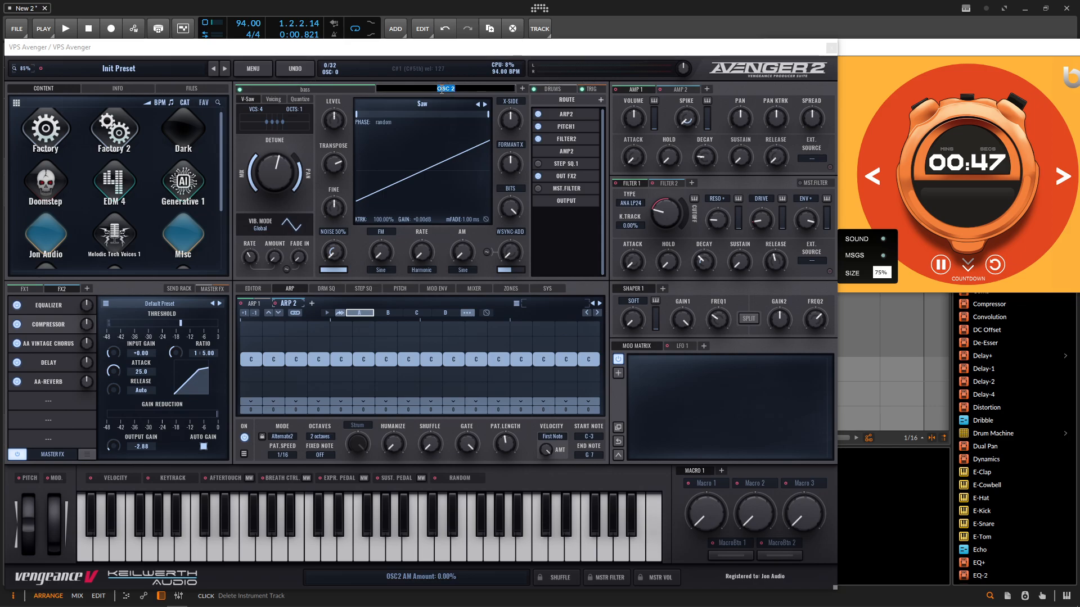
{"action": "key", "text": "Return"}
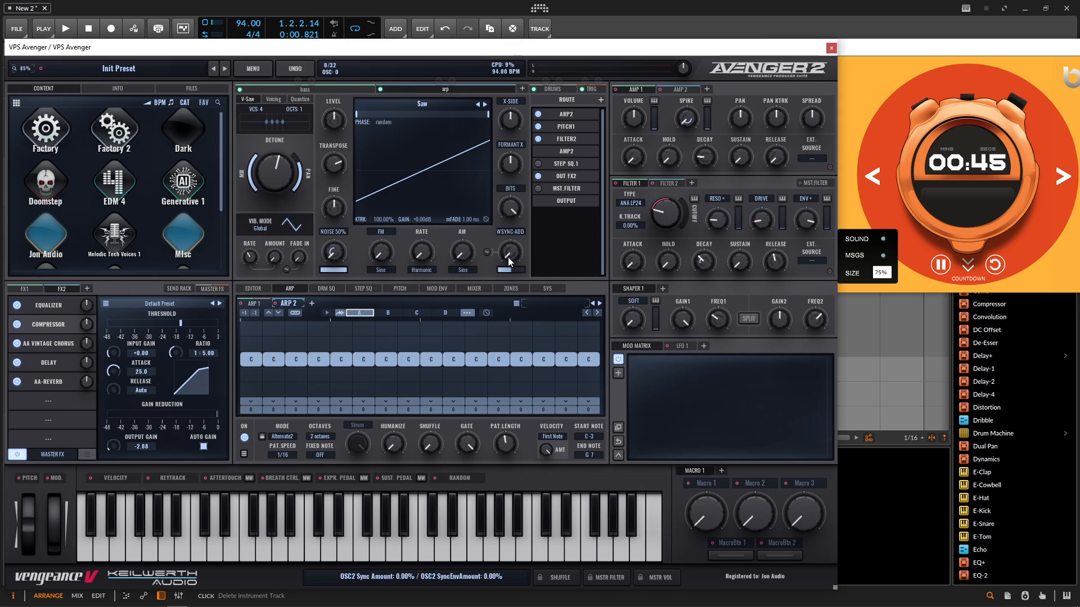
Step: Assign Macro 1 to the volume of oscillator 2 in the mixer with a modulation amount of 50
{"action": "left_click", "coordinate": [483, 288]}
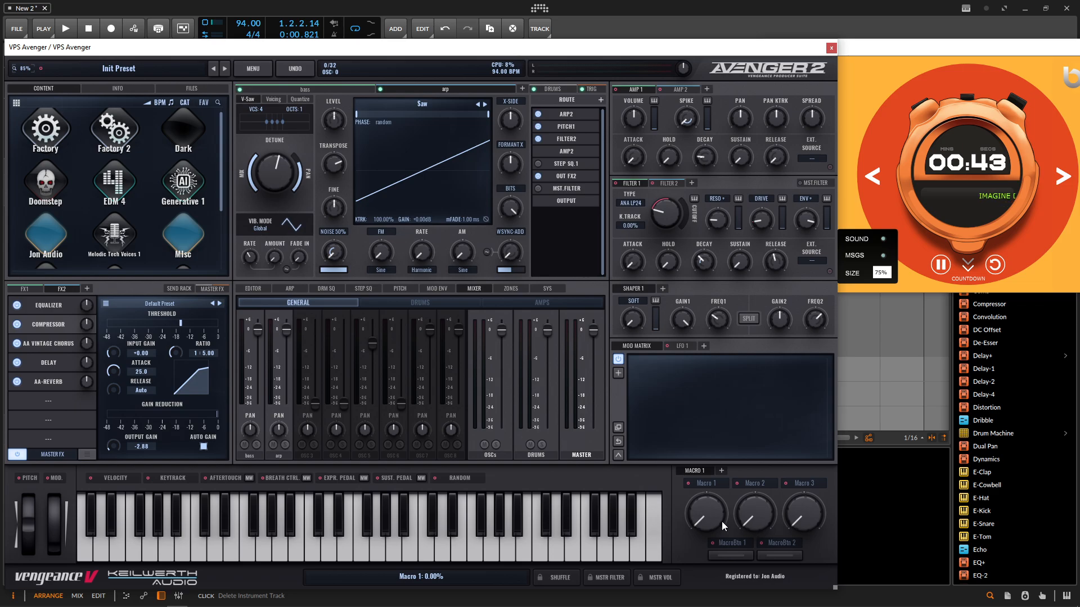
{"action": "left_click_drag", "start_coordinate": [707, 486], "coordinate": [282, 326]}
{"action": "double_click", "coordinate": [757, 376]}
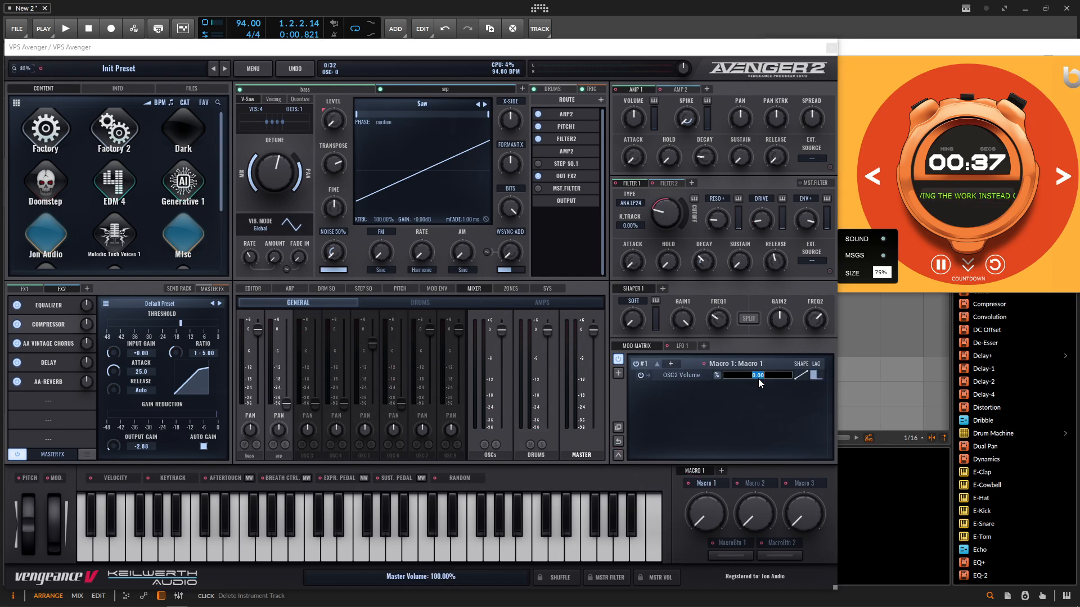
{"action": "type", "text": "50"}
{"action": "key", "text": "Return"}
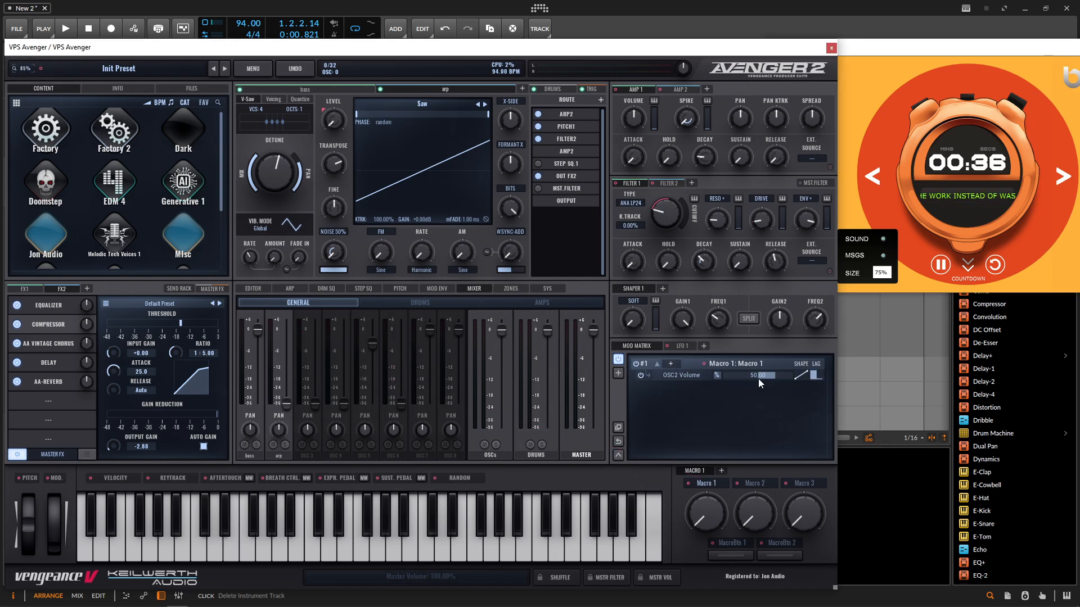
Step: Rename Macro 1 as arp and lower the arp mixer fader fully
{"action": "double_click", "coordinate": [707, 484]}
{"action": "type", "text": "arp"}
{"action": "key", "text": "Return"}
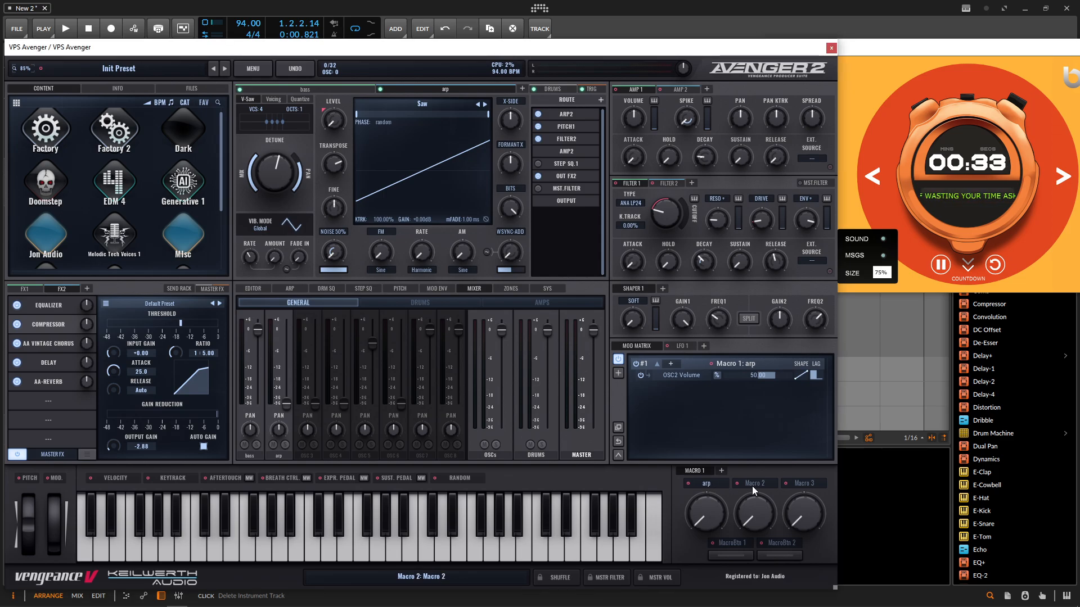
Step: Assign Macro 2 to oscillator 1's volume with a modulation amount of 50 and lower the bass fader fully
{"action": "left_click_drag", "start_coordinate": [754, 487], "coordinate": [257, 336]}
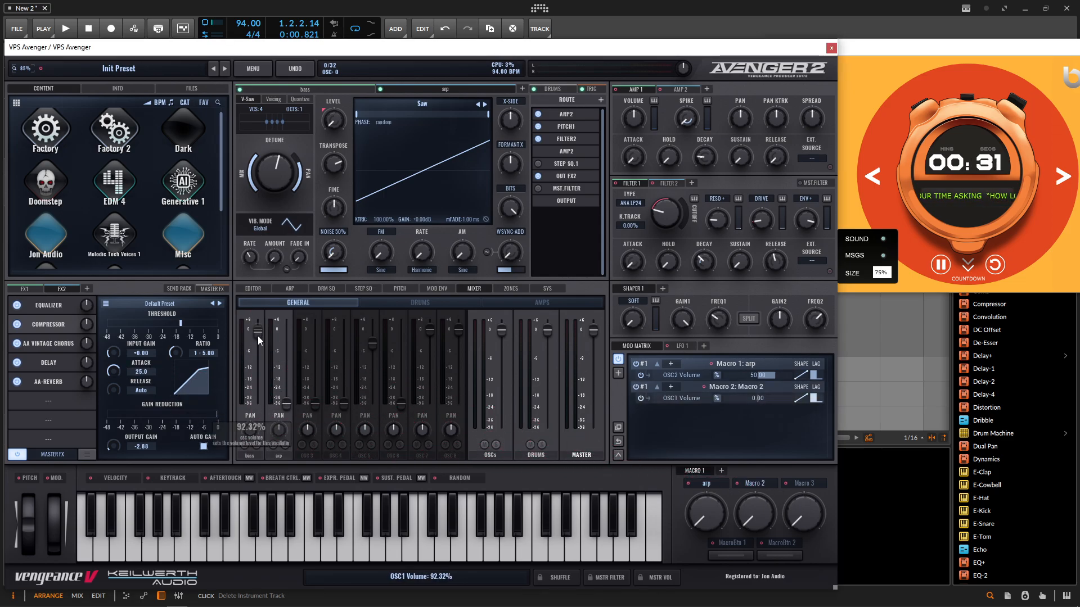
{"action": "double_click", "coordinate": [765, 396]}
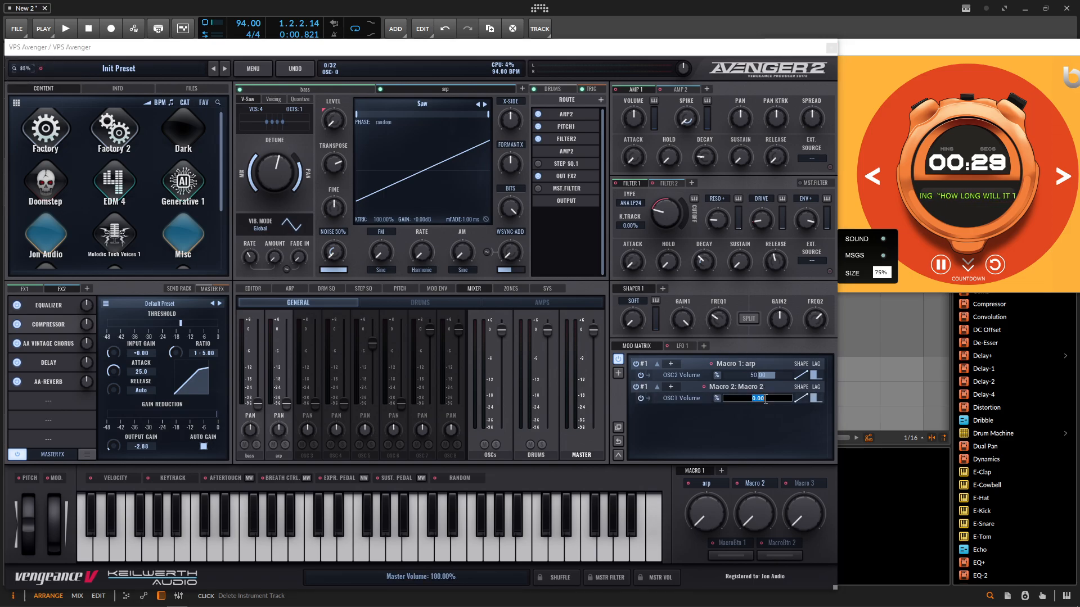
{"action": "type", "text": "50"}
{"action": "key", "text": "Return"}
Step: Rename Macro 2 as bass
{"action": "double_click", "coordinate": [755, 484]}
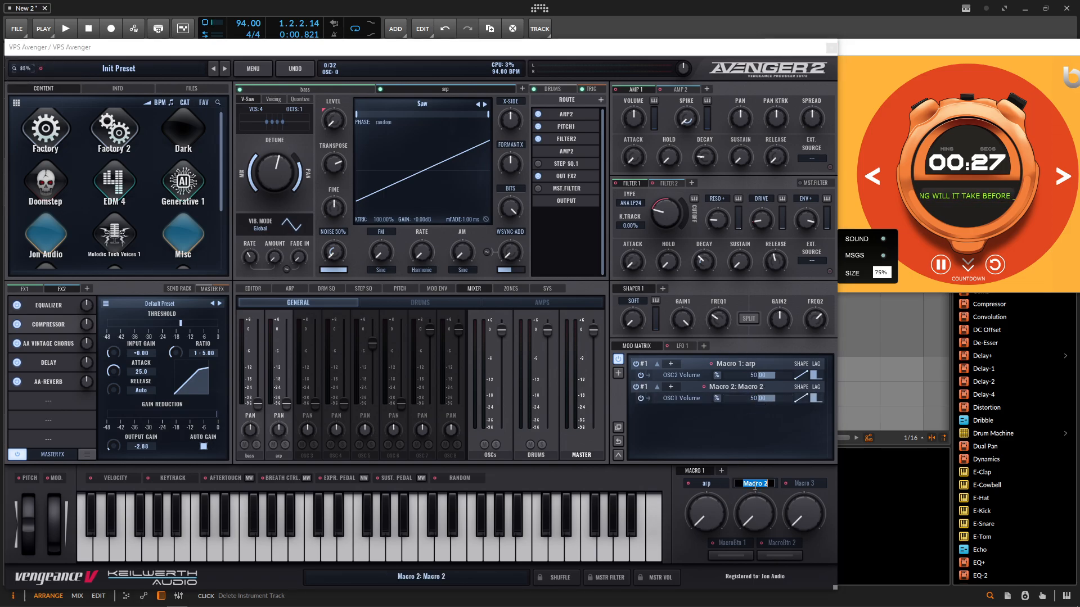
{"action": "type", "text": "bass"}
{"action": "key", "text": "Return"}
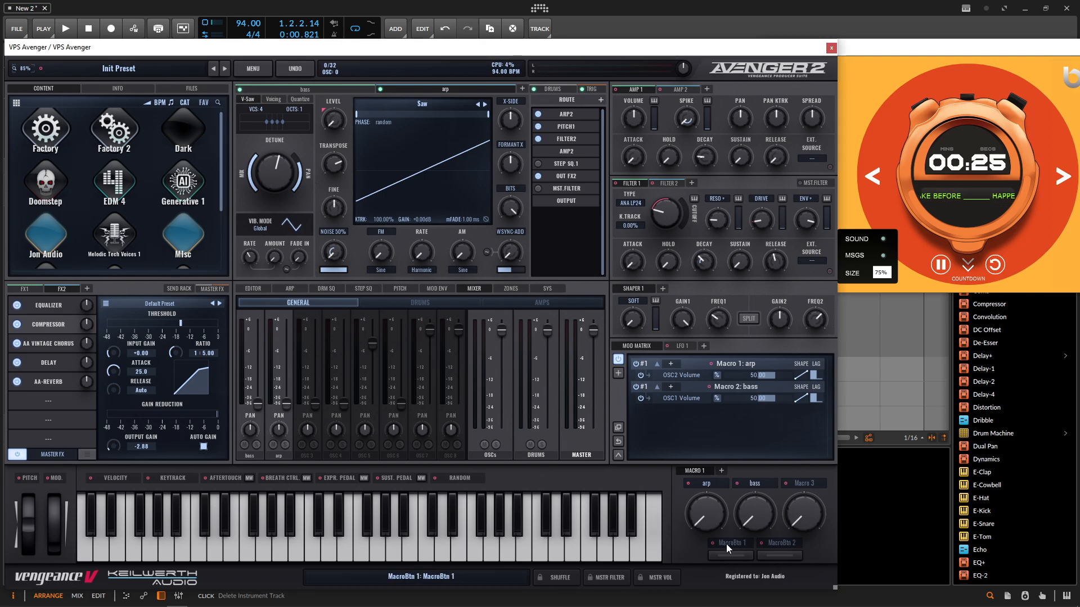
Step: Assign macro button 1 to the fully lowered drums volume and rename the button as drums
{"action": "left_click_drag", "start_coordinate": [550, 336], "coordinate": [529, 467]}
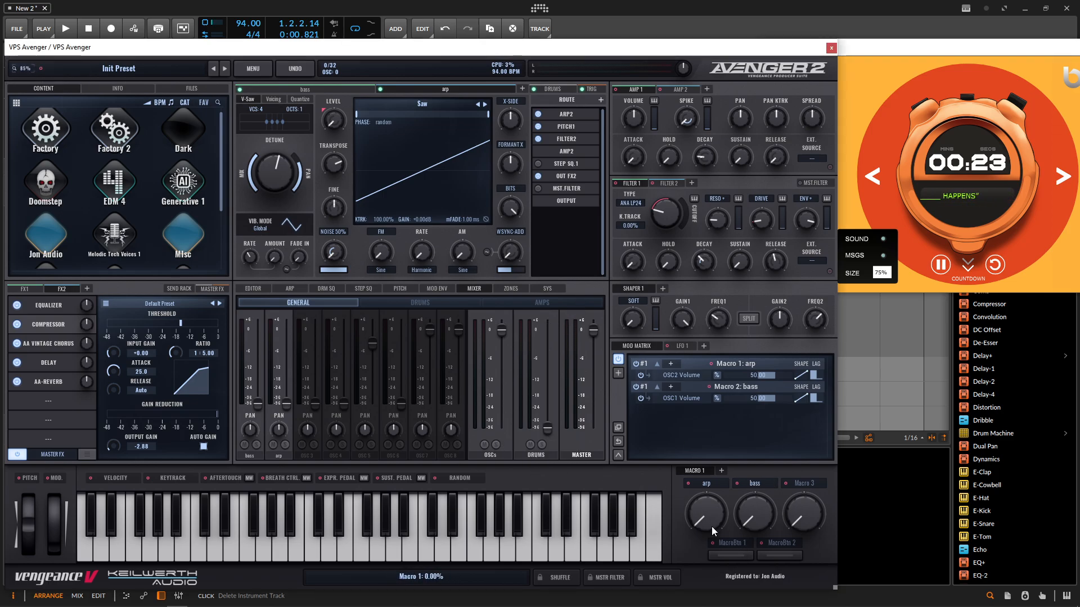
{"action": "left_click_drag", "start_coordinate": [730, 542], "coordinate": [547, 394]}
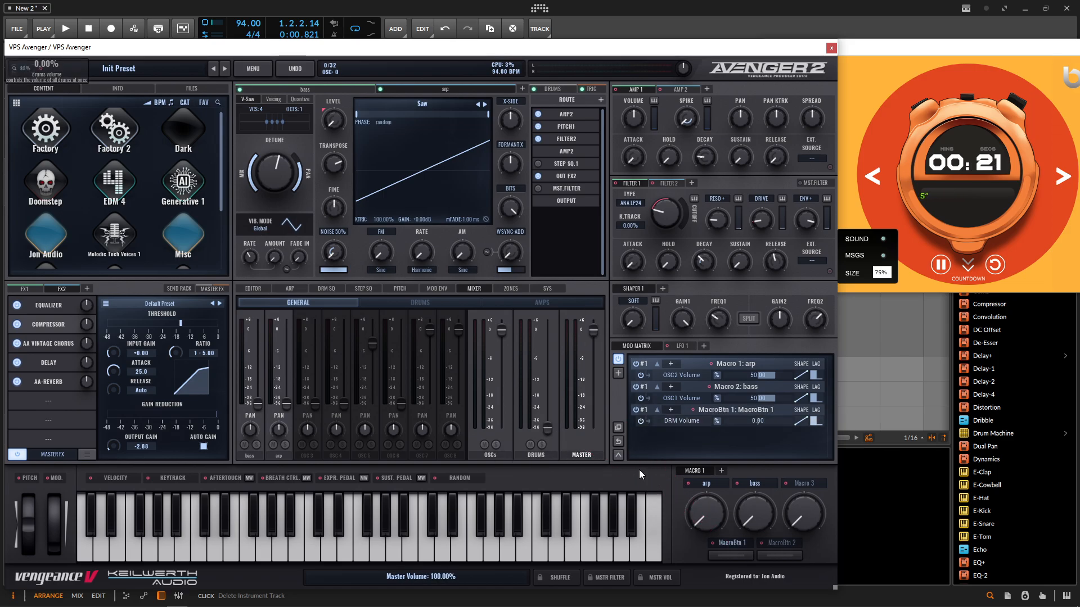
{"action": "double_click", "coordinate": [729, 544]}
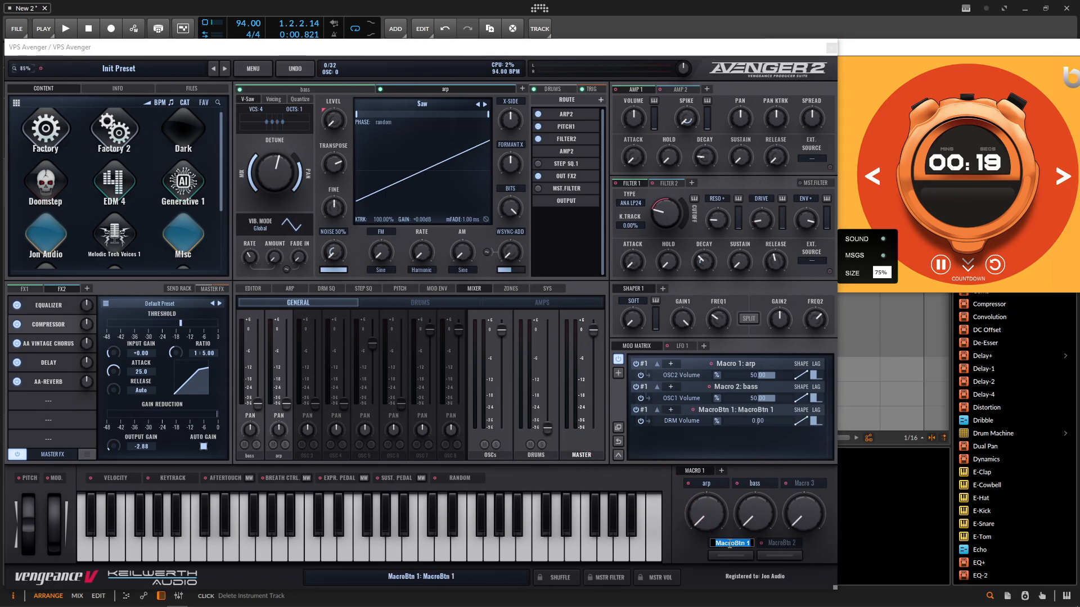
{"action": "type", "text": "drums"}
{"action": "key", "text": "Return"}
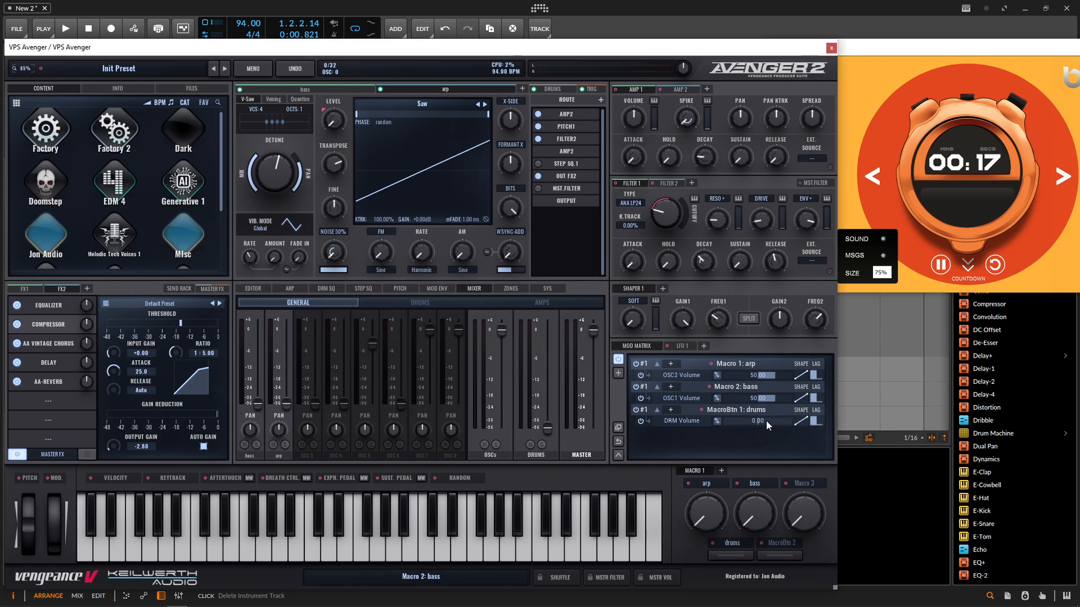
Step: Set the drums macro's volume modulation amount to 50 and switch the drums button on
{"action": "scroll", "coordinate": [765, 419], "scroll_direction": "up", "scroll_amount": 1}
{"action": "double_click", "coordinate": [765, 420]}
{"action": "type", "text": "50"}
{"action": "key", "text": "Return"}
{"action": "left_click", "coordinate": [733, 556]}
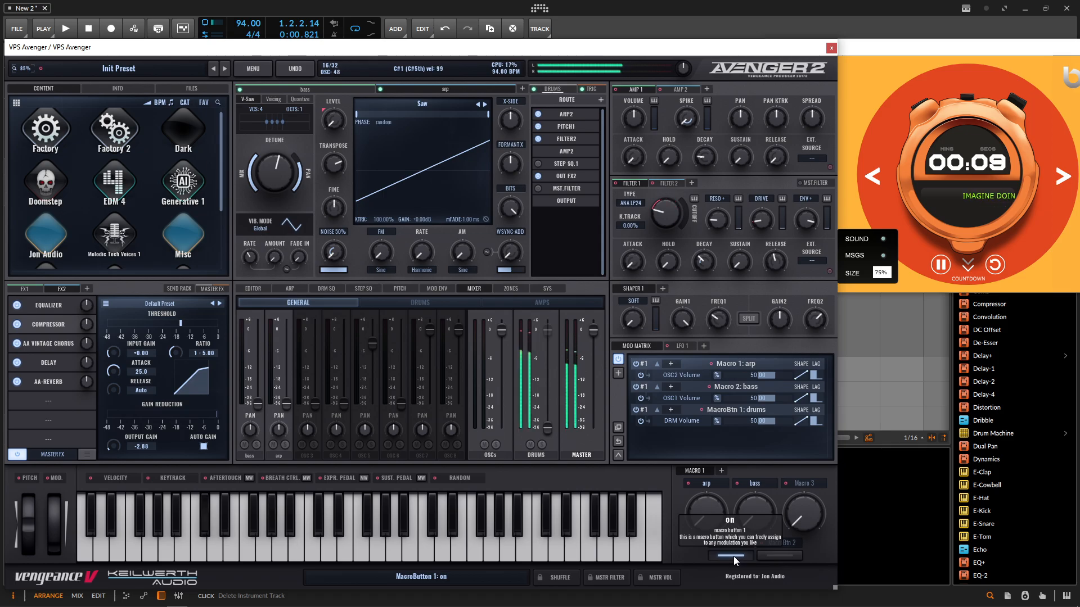
Step: Try blending the arp and bass in over the drums by raising their macro knobs
{"action": "left_click_drag", "start_coordinate": [704, 515], "coordinate": [746, 441]}
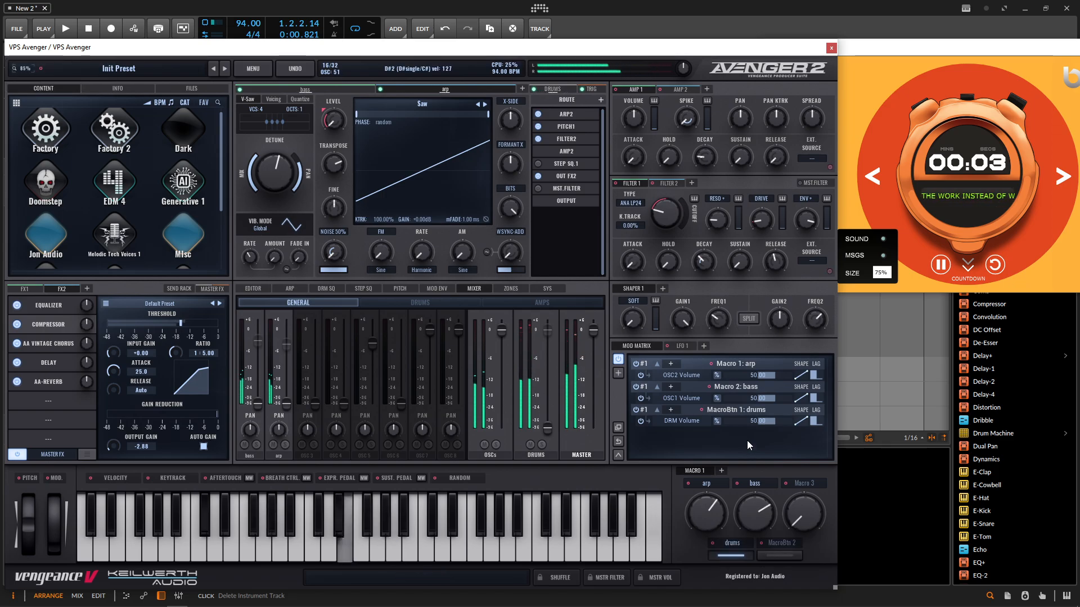
{"action": "mouse_move", "coordinate": [741, 524]}
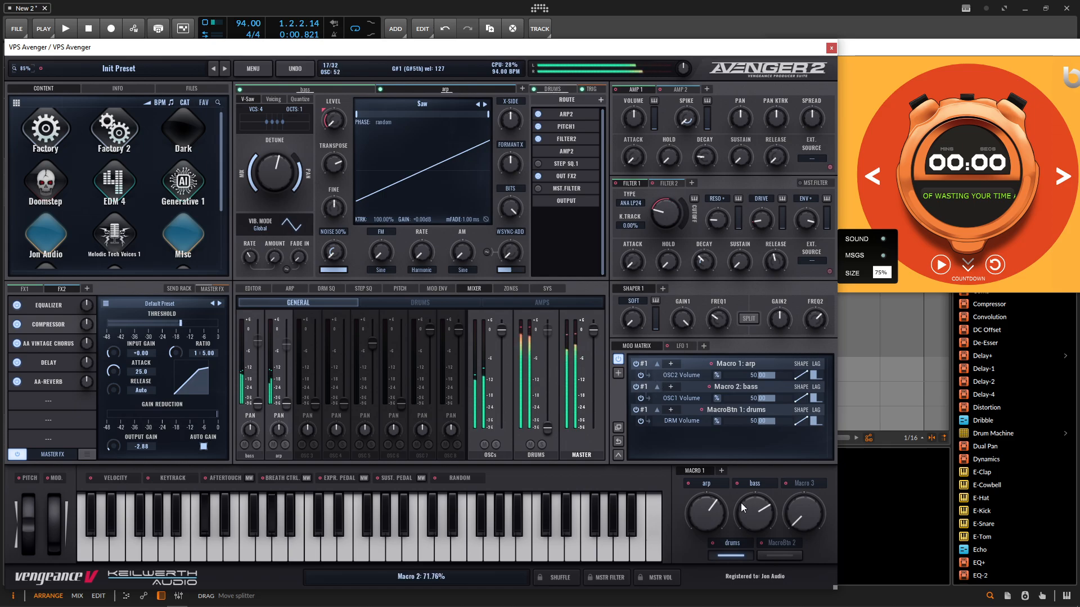
{"action": "left_click_drag", "start_coordinate": [740, 503], "coordinate": [754, 500]}
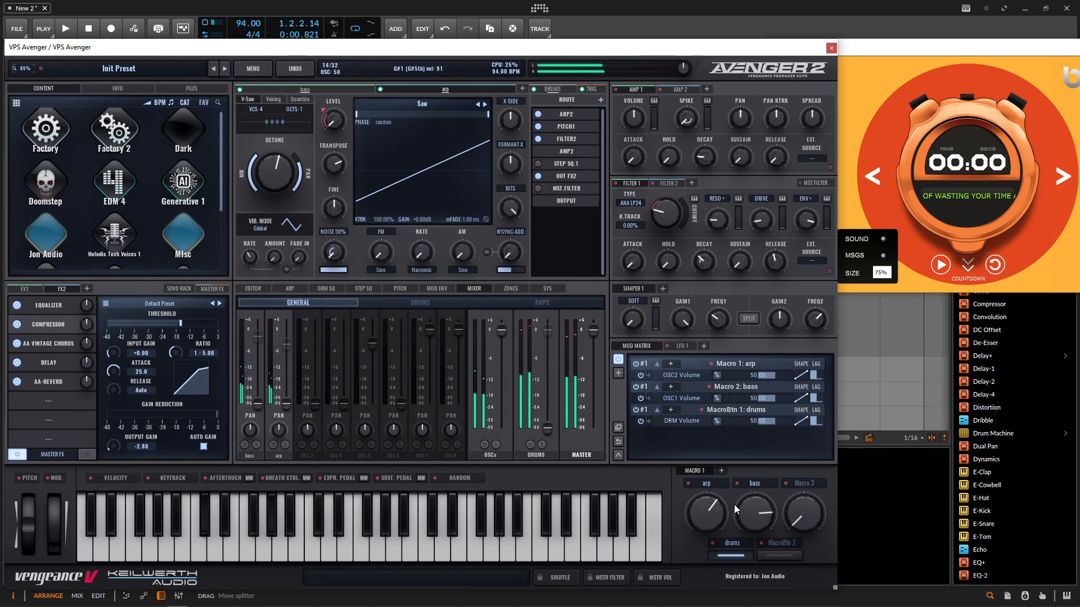
Step: Isolate the arp by switching the drums off, lowering the bass macro to 0% and raising the arp macro
{"action": "left_click", "coordinate": [731, 554]}
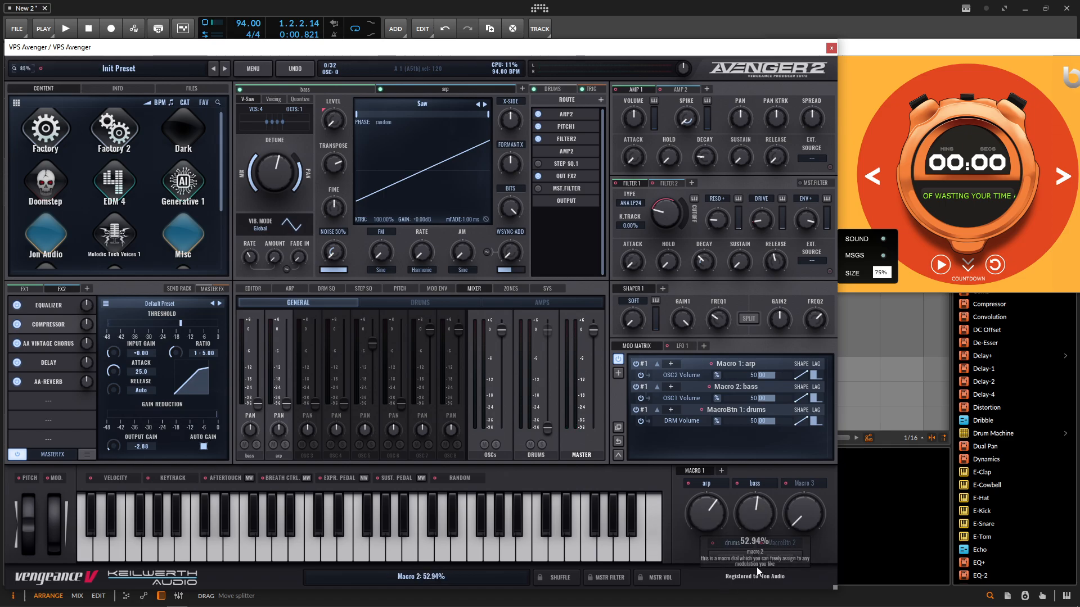
{"action": "left_click_drag", "start_coordinate": [757, 567], "coordinate": [758, 605]}
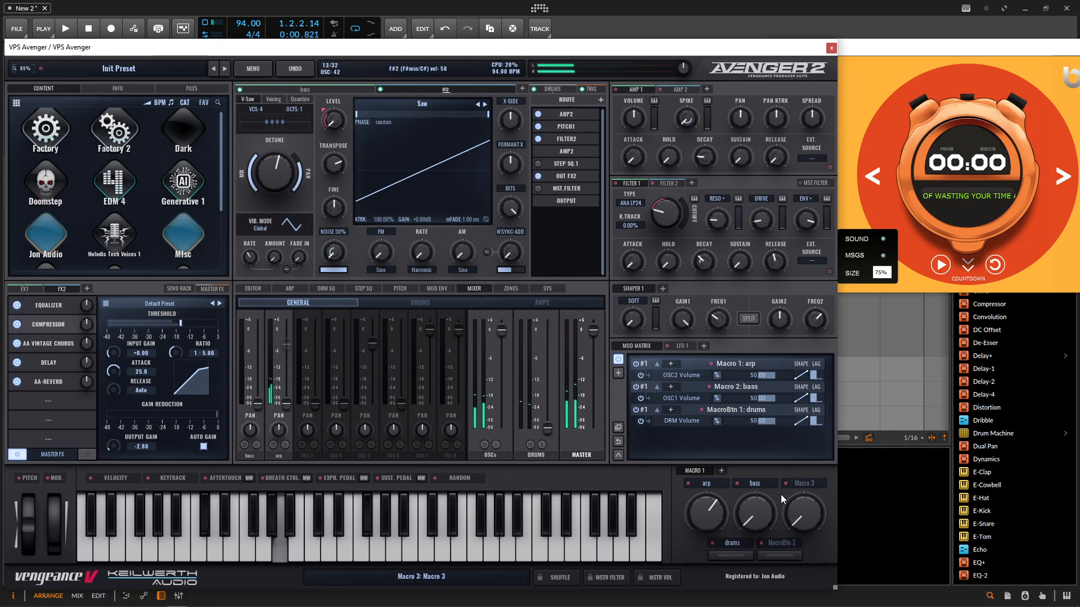
{"action": "left_click_drag", "start_coordinate": [722, 486], "coordinate": [700, 430]}
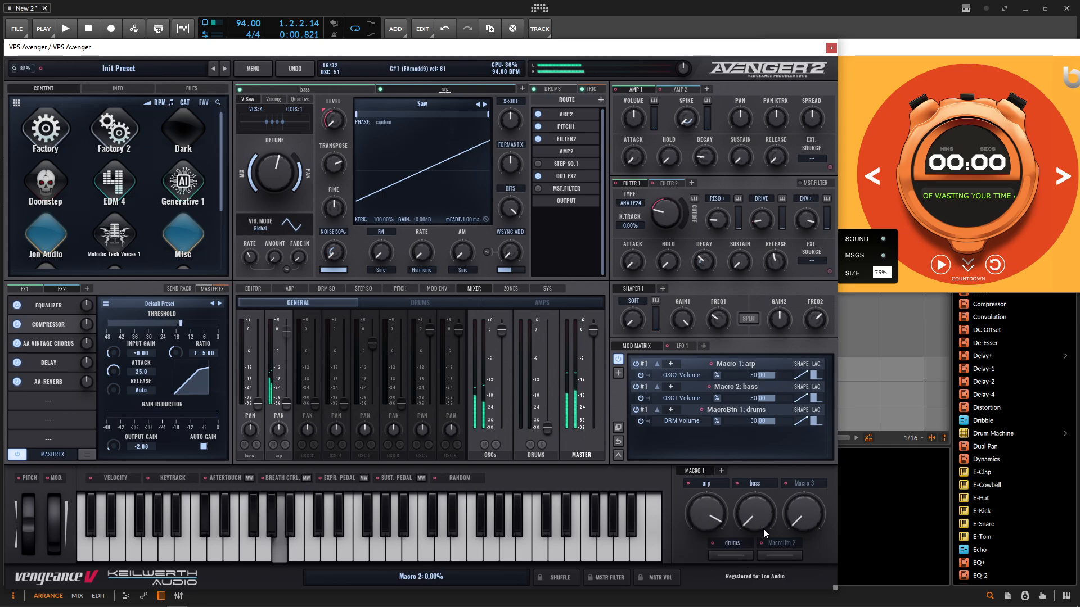
Step: Blend the layers with the macros, using bass at 97.65%, drums on and arp at 48.82%
{"action": "left_click_drag", "start_coordinate": [757, 522], "coordinate": [746, 440]}
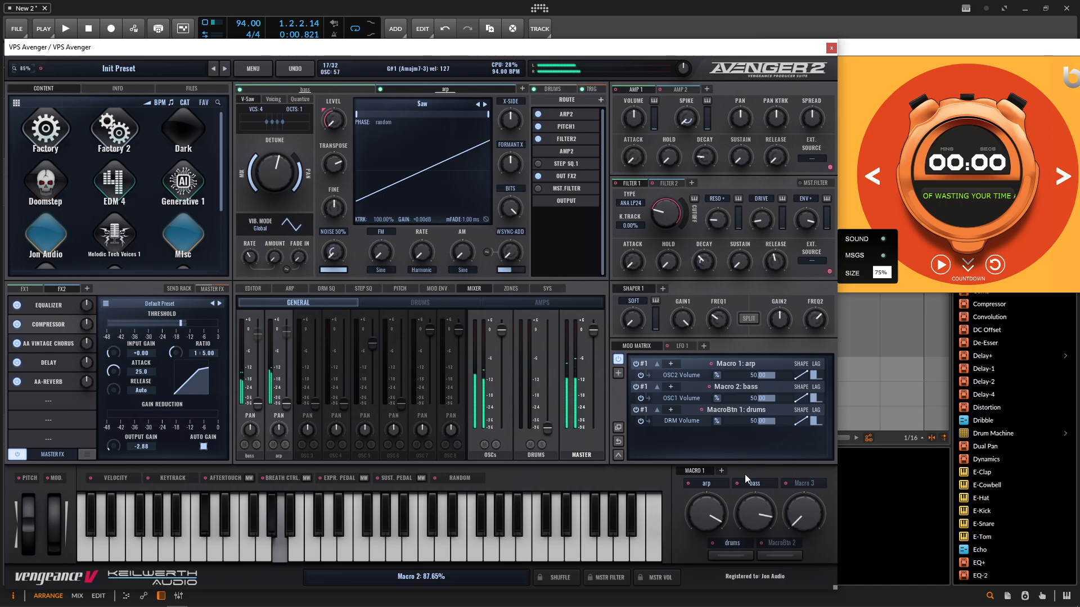
{"action": "scroll", "coordinate": [756, 509], "scroll_direction": "up", "scroll_amount": 2}
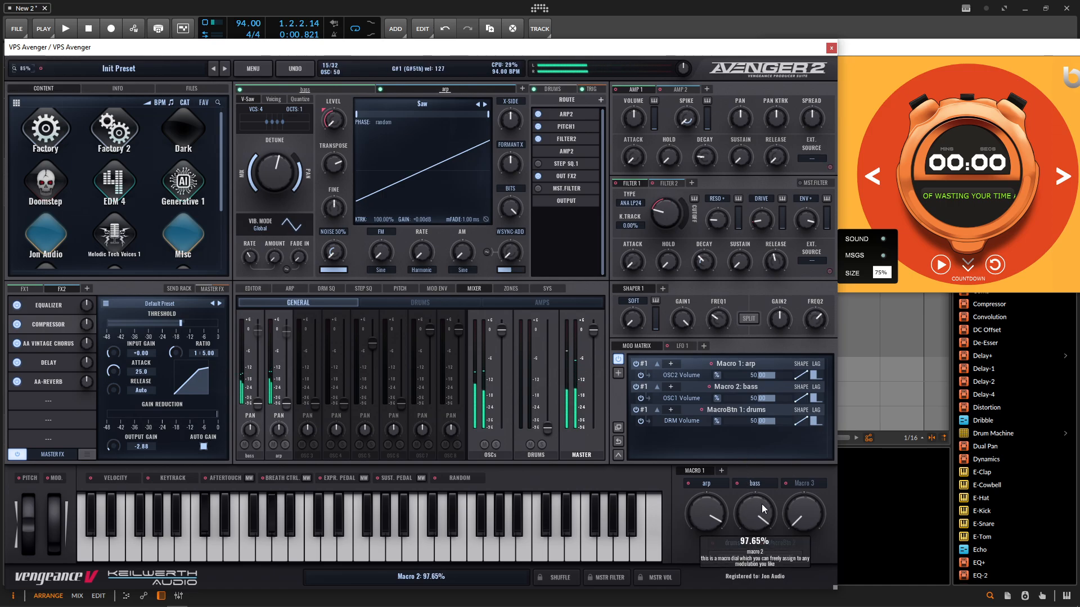
{"action": "left_click", "coordinate": [738, 554]}
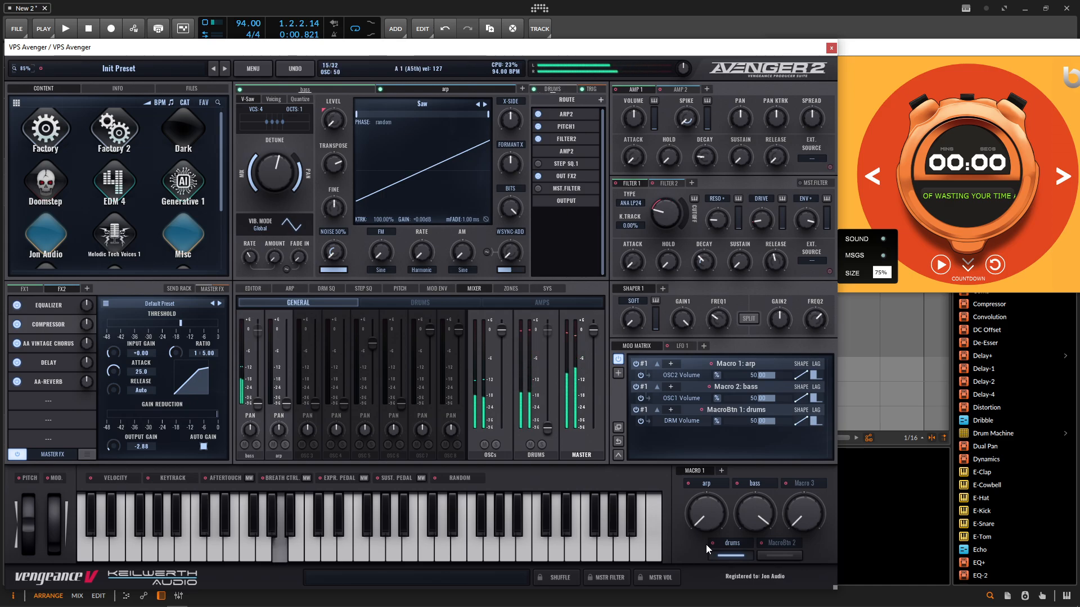
{"action": "left_click_drag", "start_coordinate": [706, 534], "coordinate": [708, 470]}
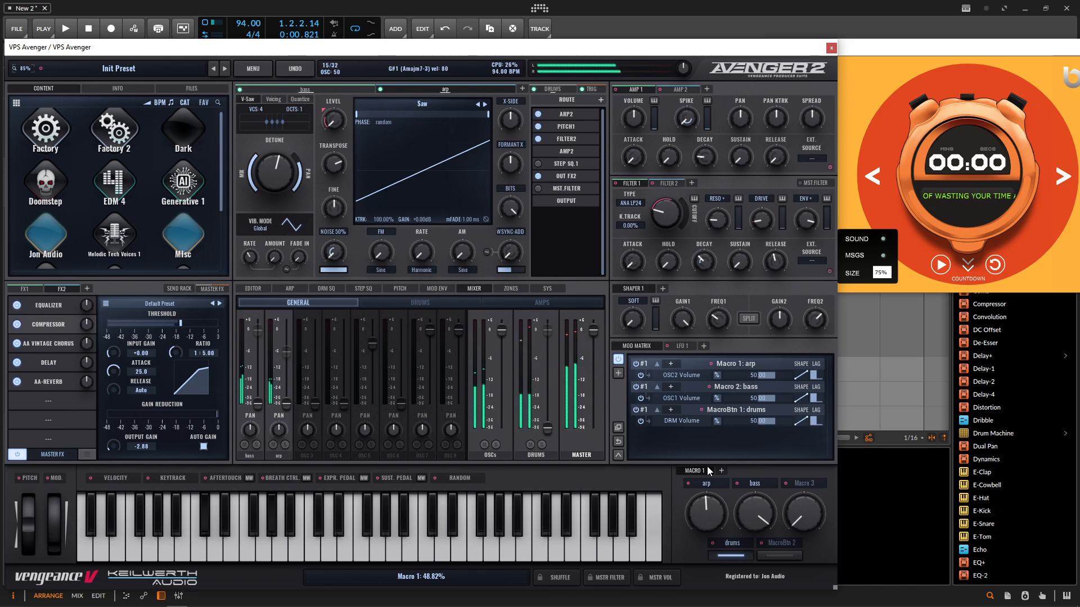